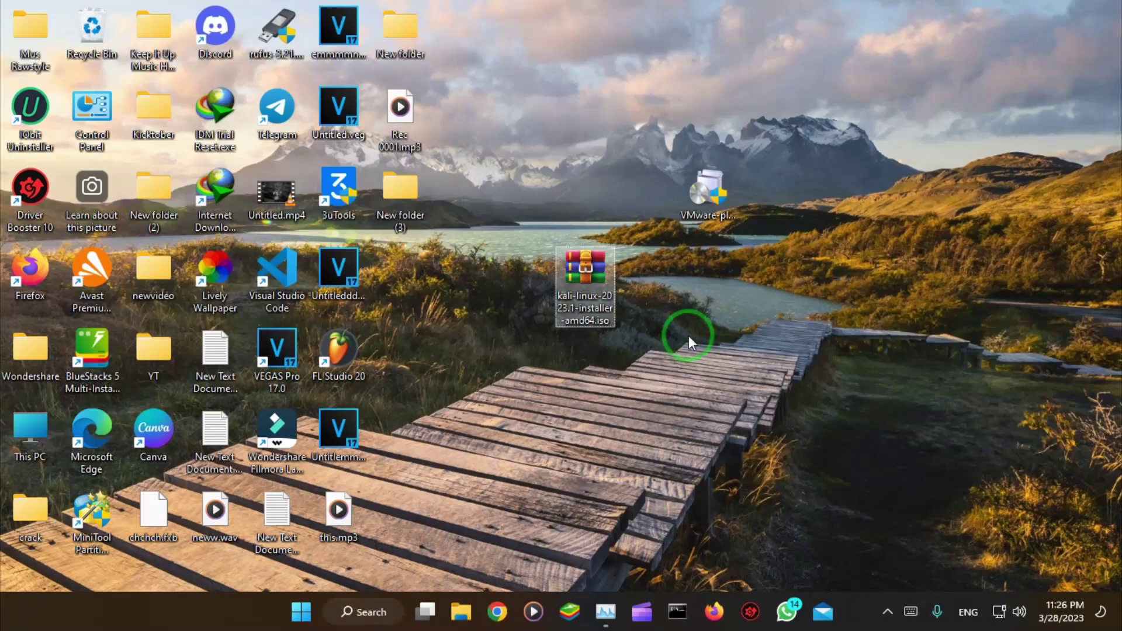
Step: Finish the VMware Workstation 16 Player Setup Wizard and close the installer
click(728, 266)
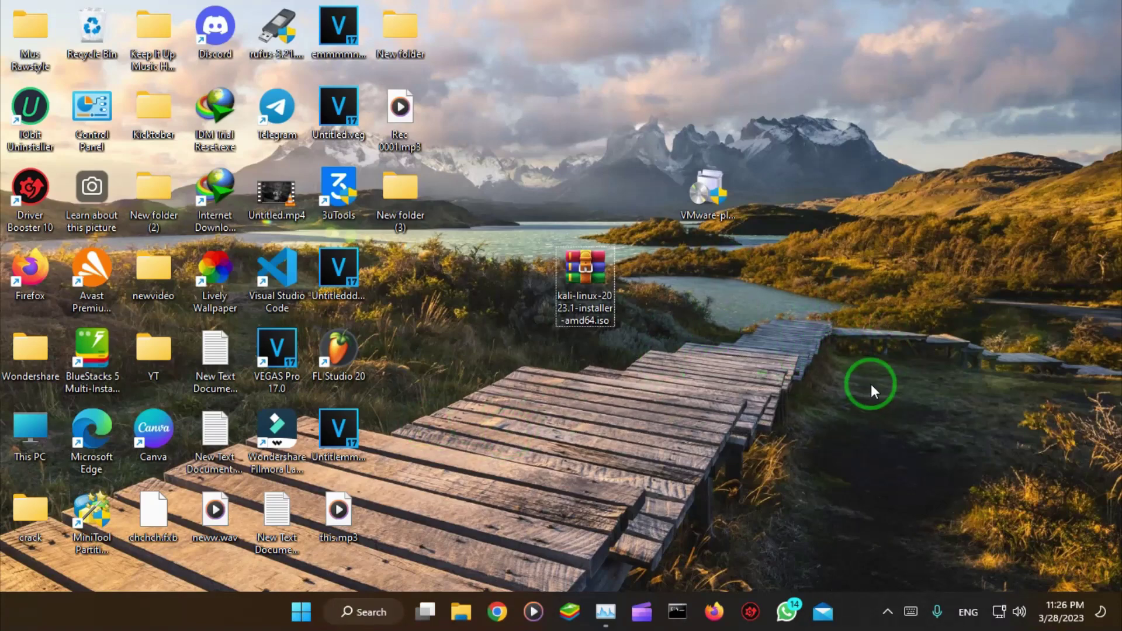
click(712, 193)
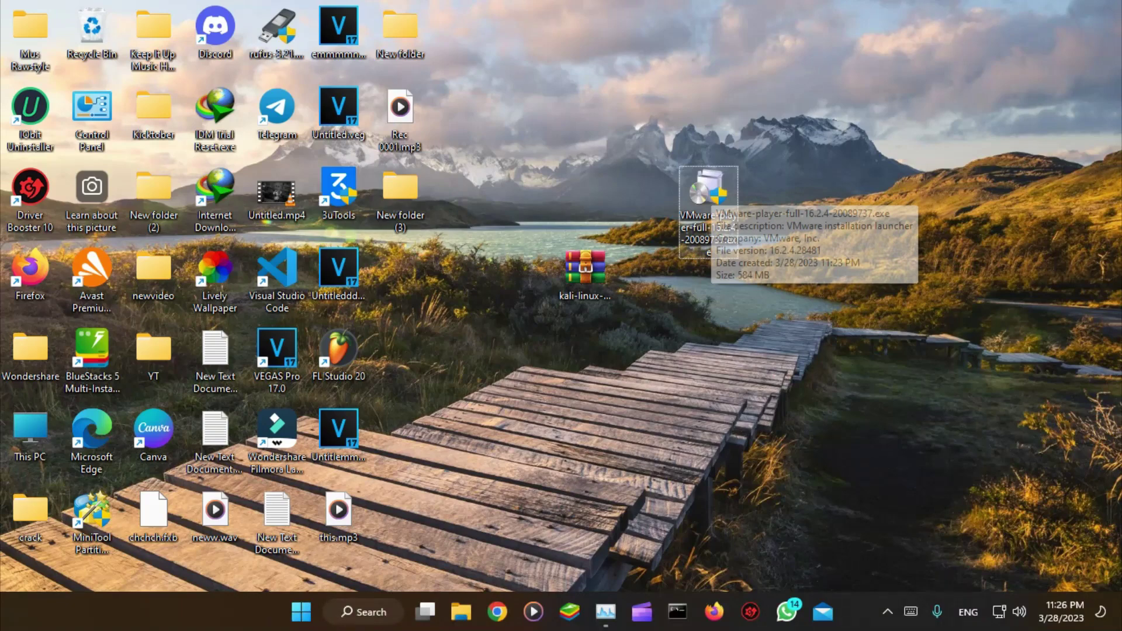
click(489, 435)
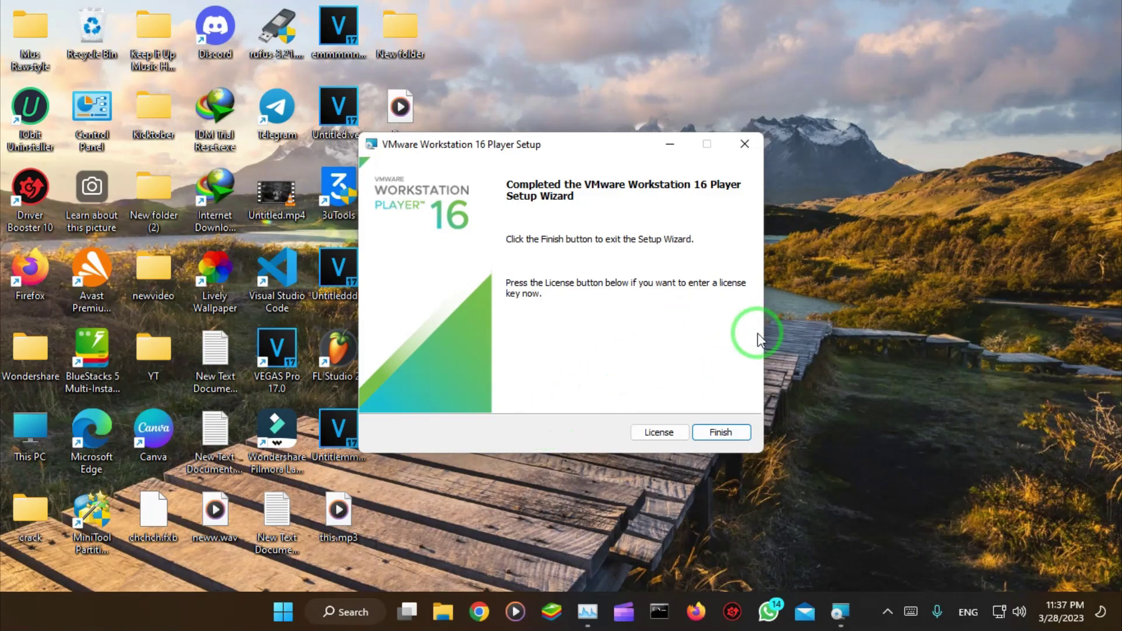
click(728, 437)
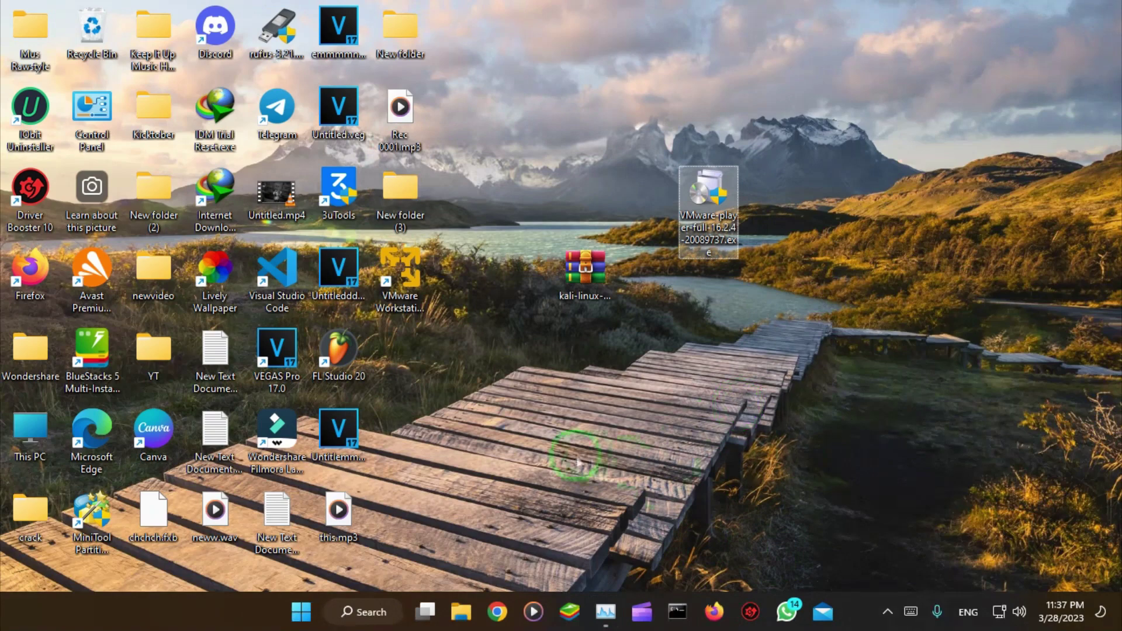
Step: Move the VMware Workstation 16 Player shortcut beside the boardwalk and launch it
drag(400, 271, 891, 403)
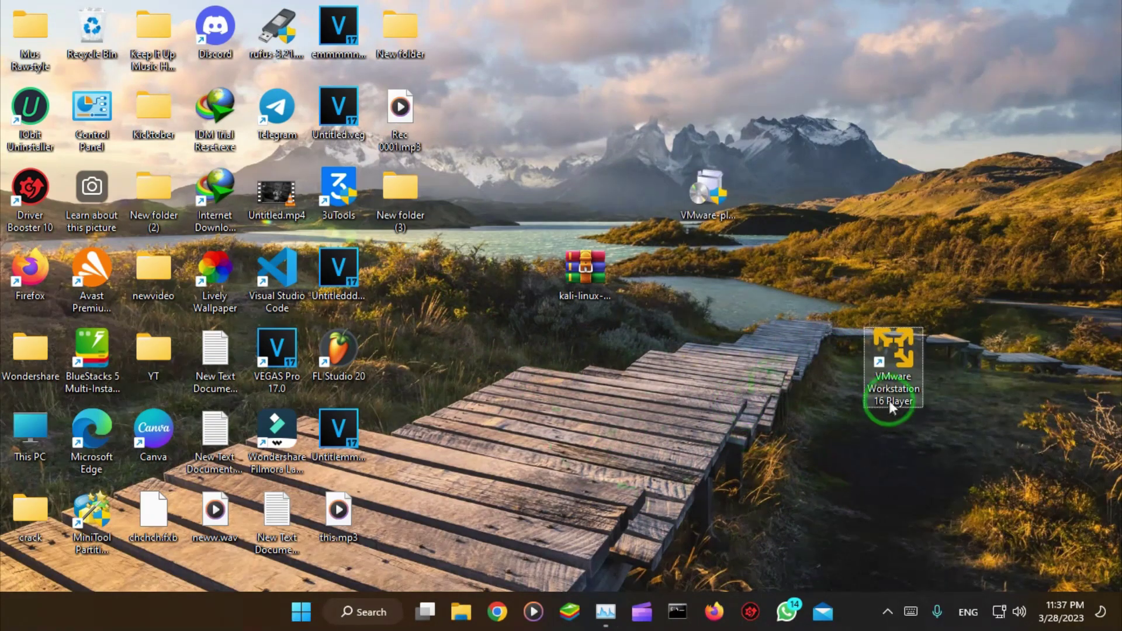
click(904, 399)
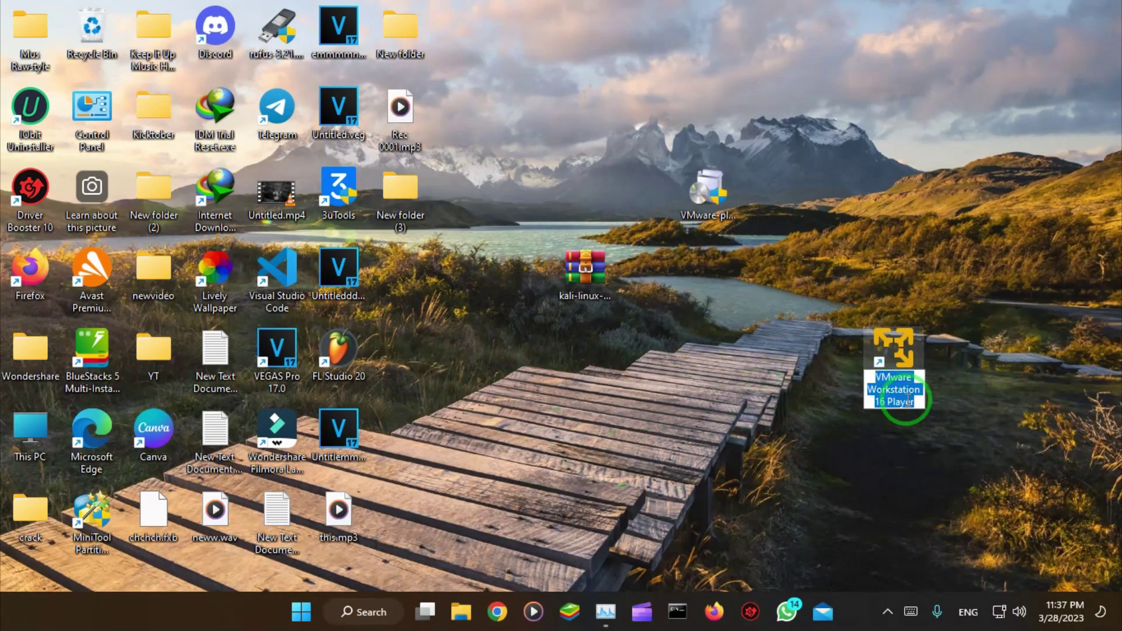
click(982, 295)
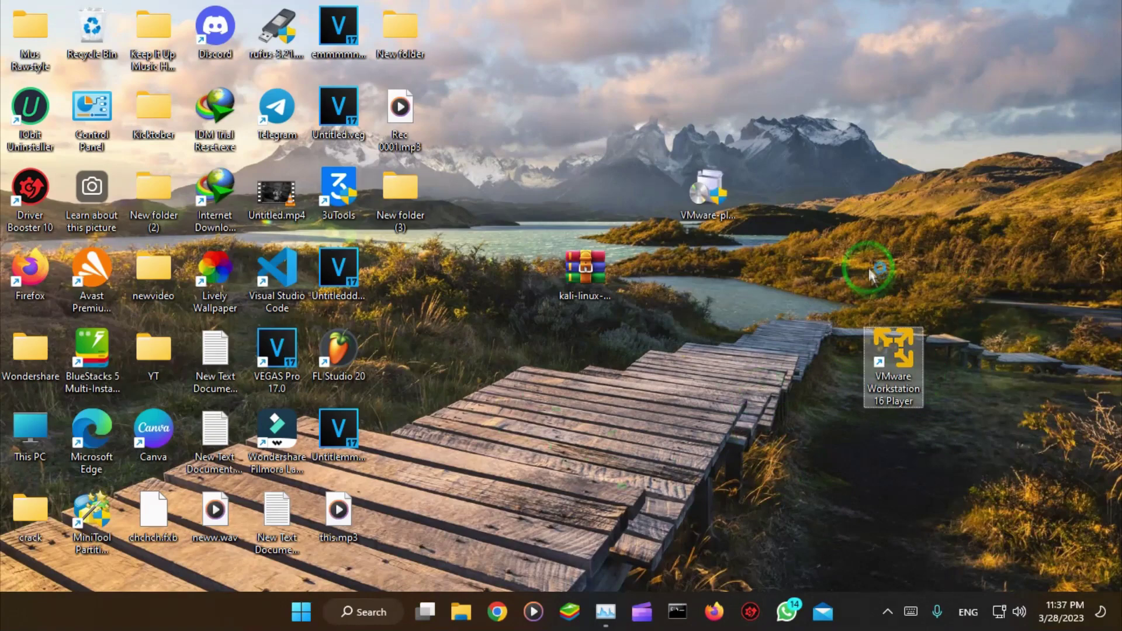
drag(900, 364, 725, 386)
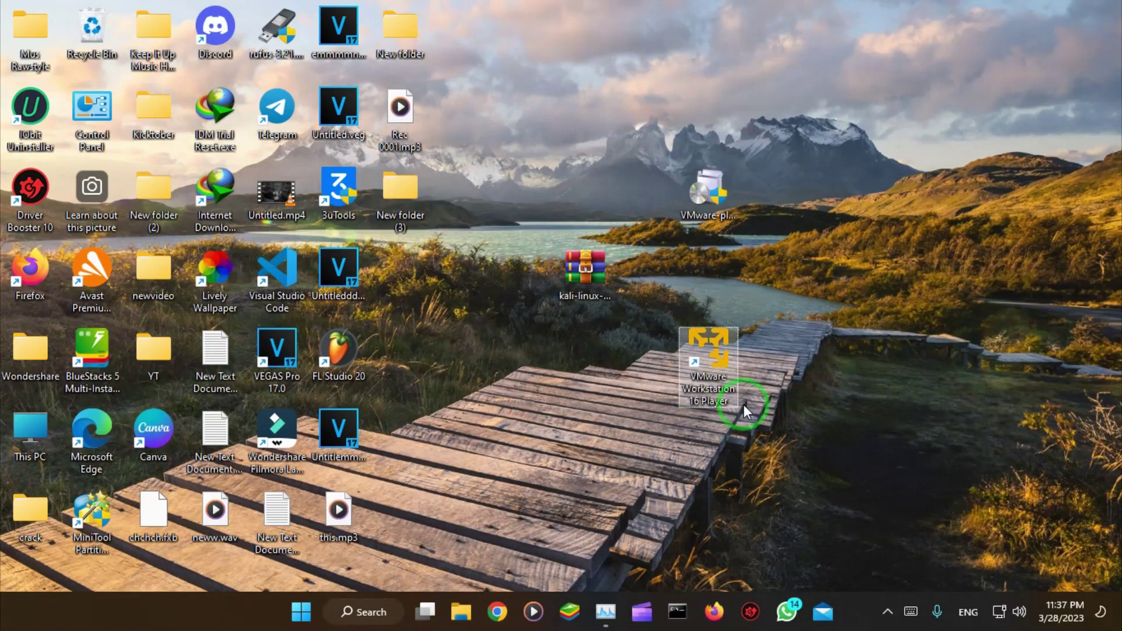
key(Return)
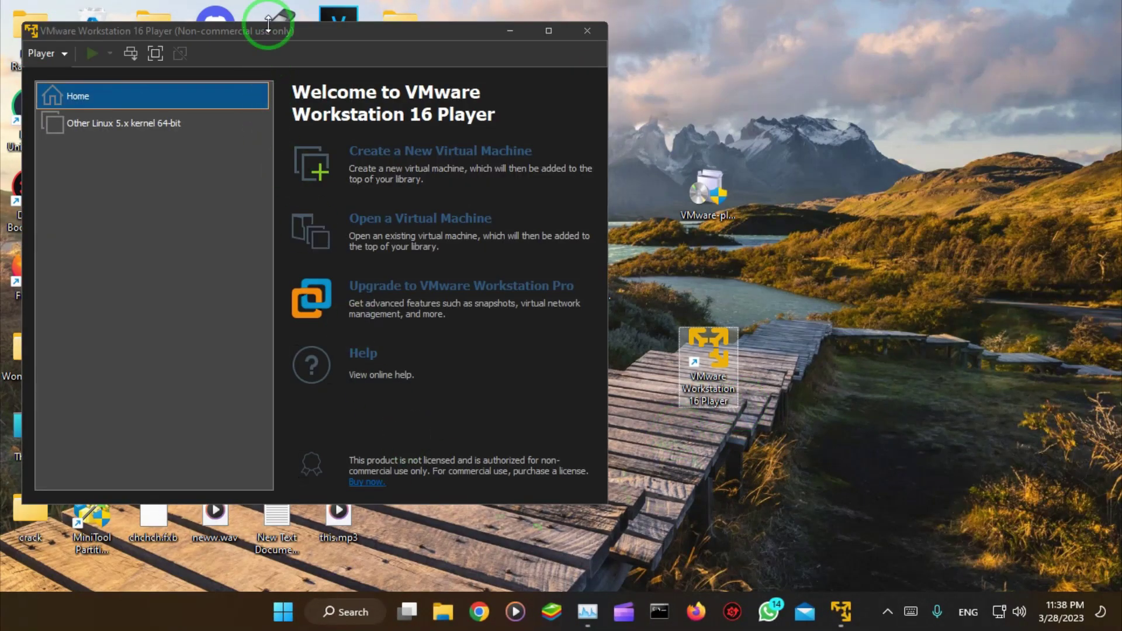
Step: Reposition the Player window, return to the library Home page and start a new virtual machine
drag(268, 25, 354, 14)
click(232, 157)
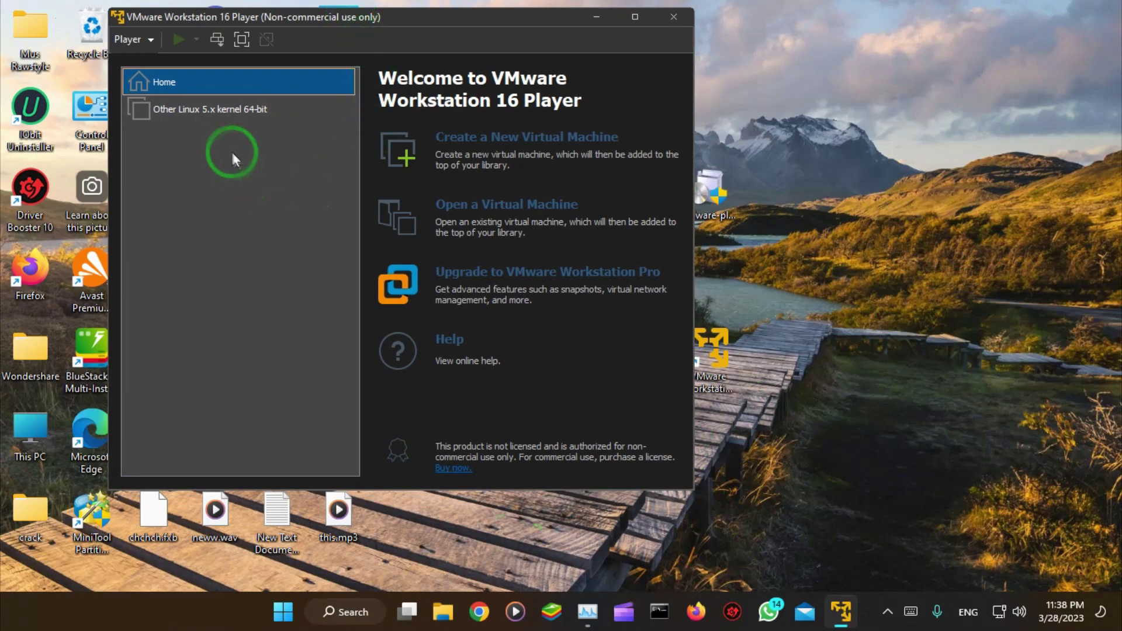
click(233, 111)
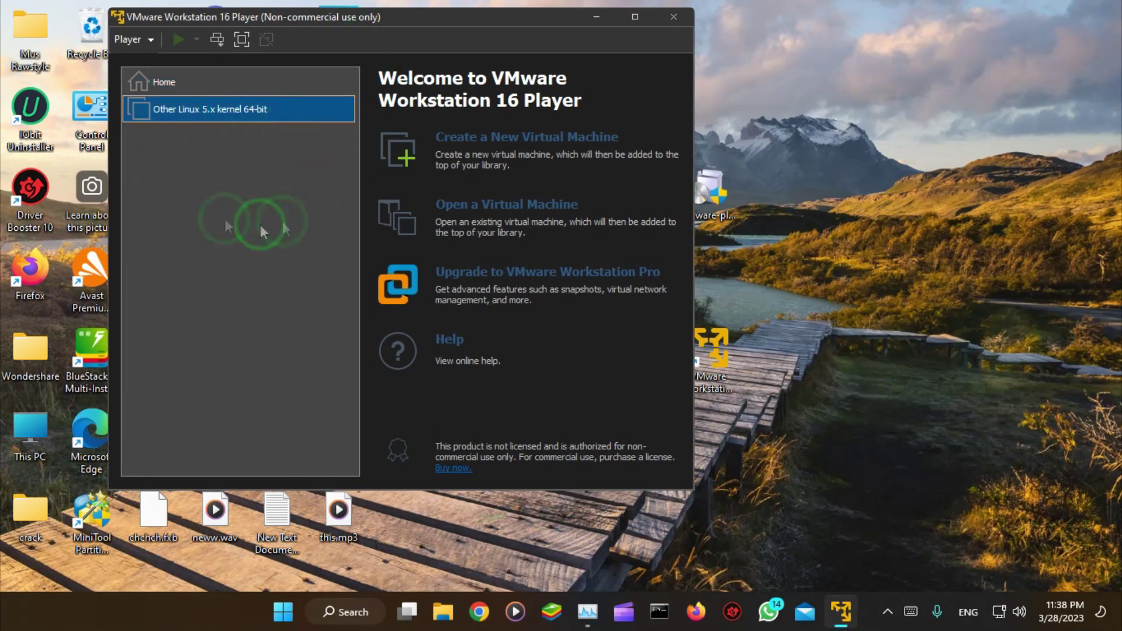
click(200, 85)
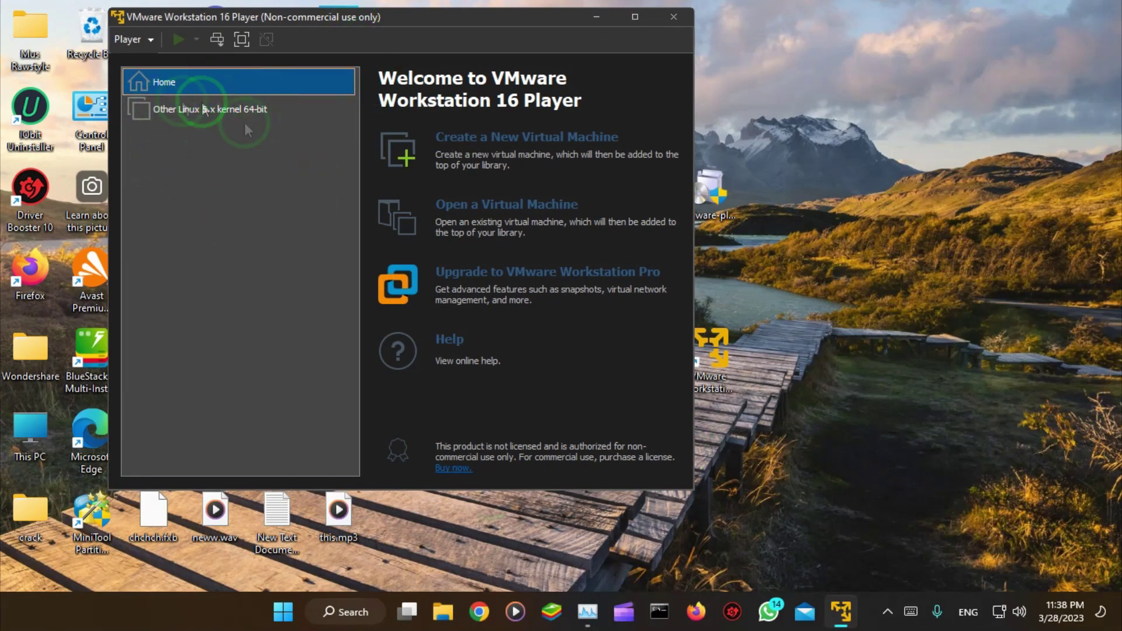
click(485, 140)
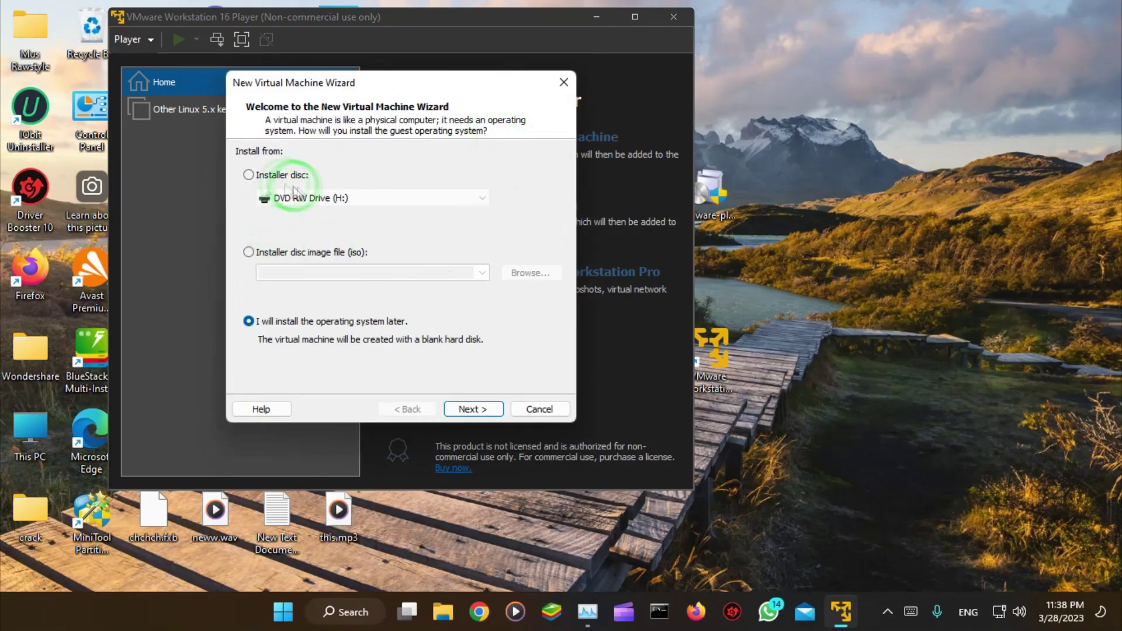
Step: Use kali-linux-2023.1-installer-amd64.iso as the installer disc image and continue to guest OS selection
click(249, 255)
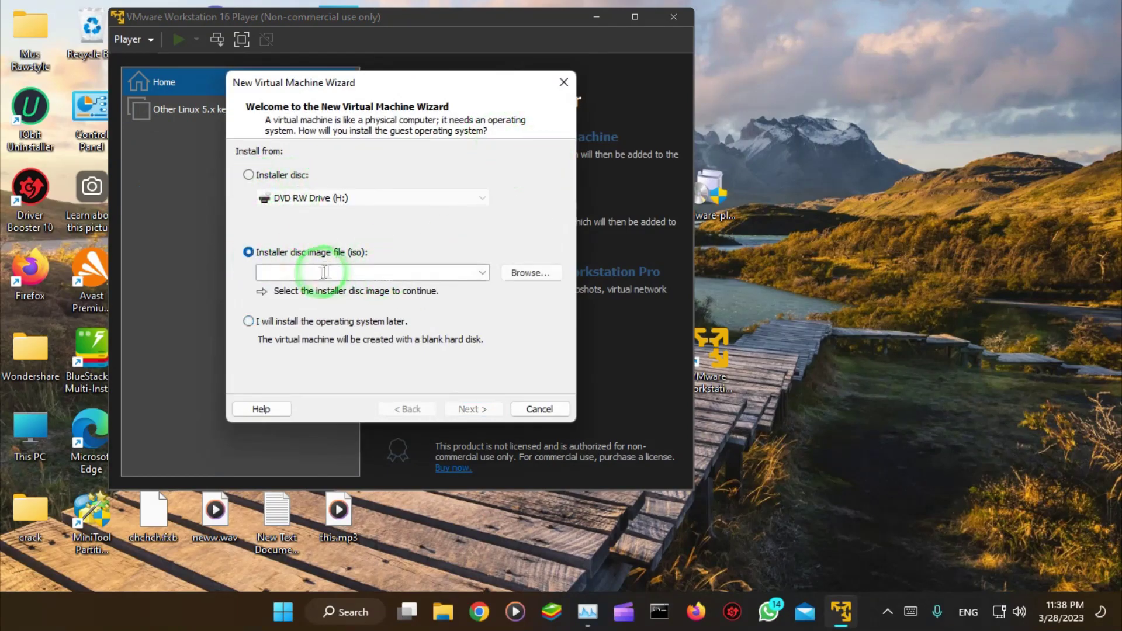
click(516, 274)
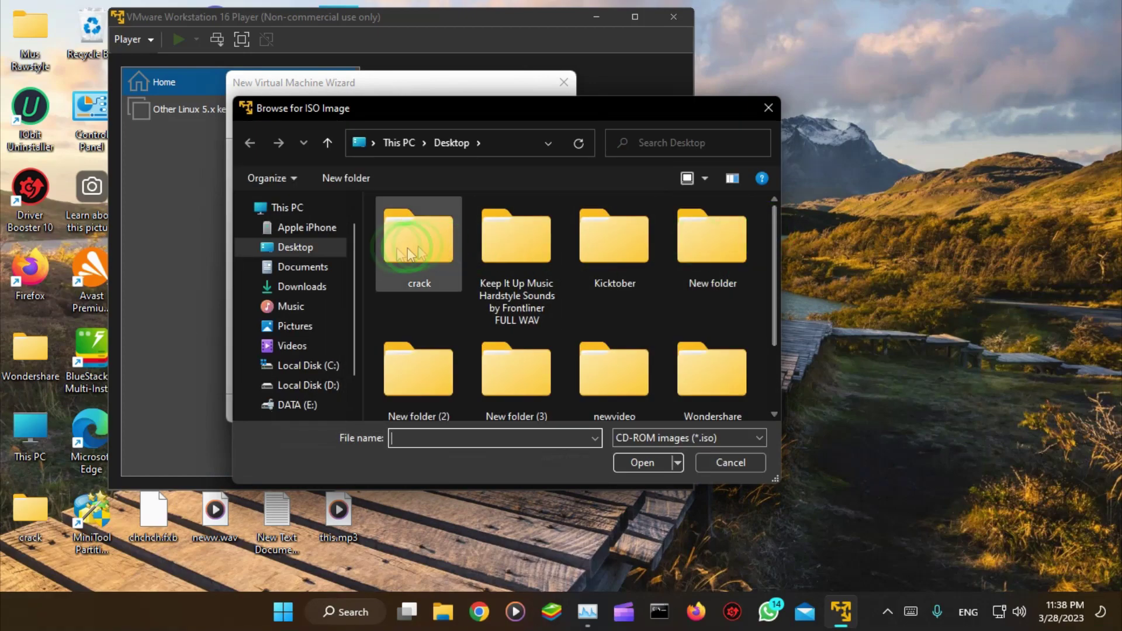
drag(774, 225, 738, 351)
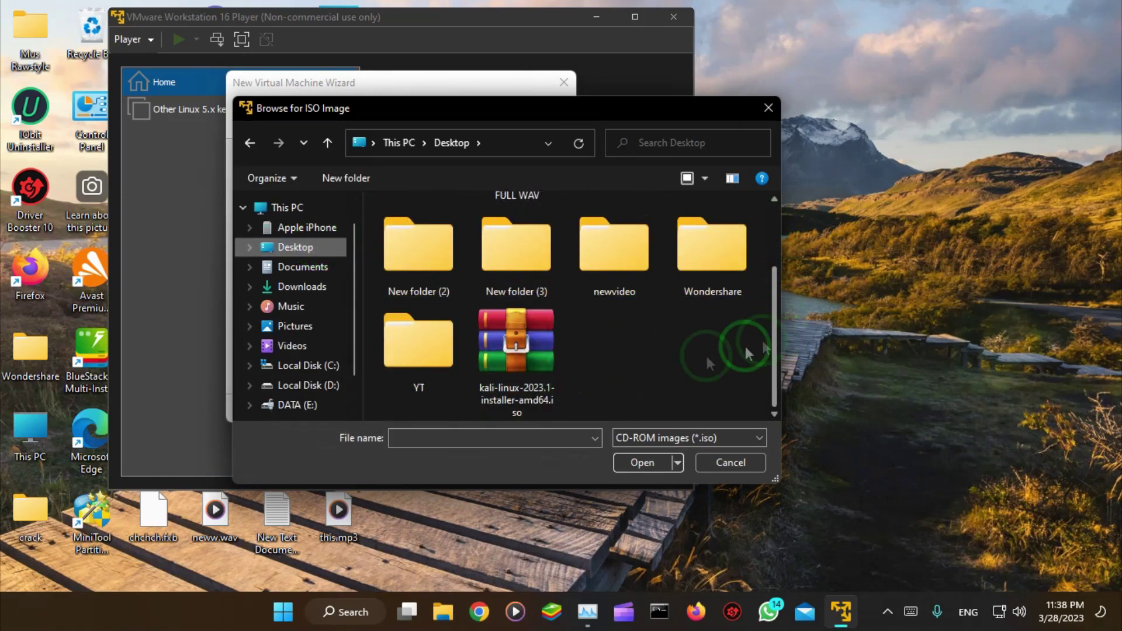
click(526, 358)
double_click(527, 356)
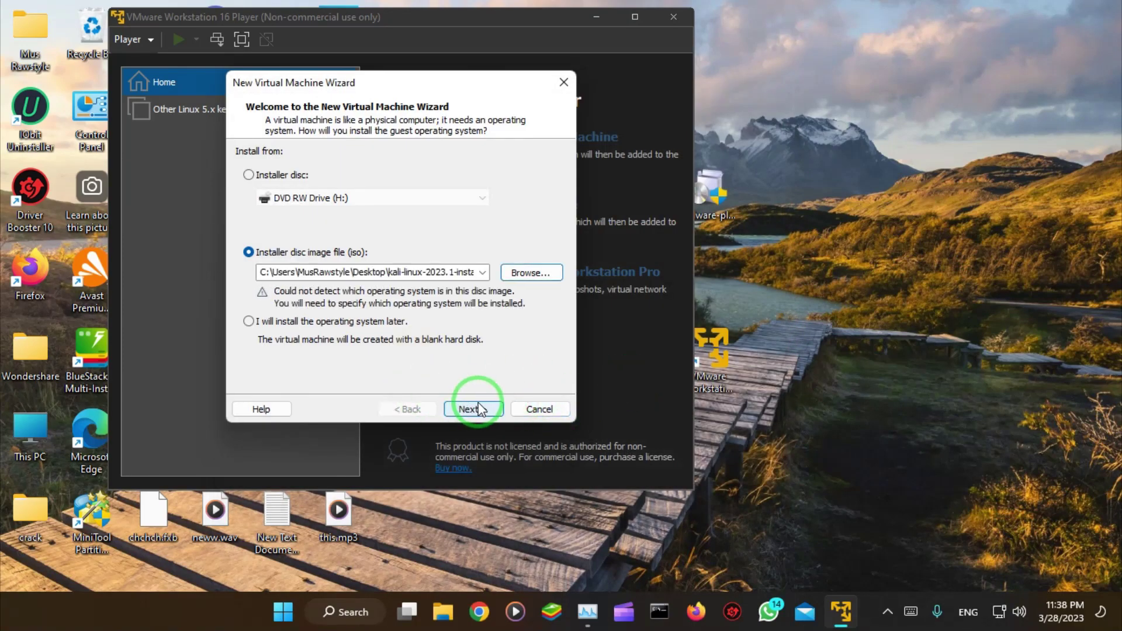
click(479, 411)
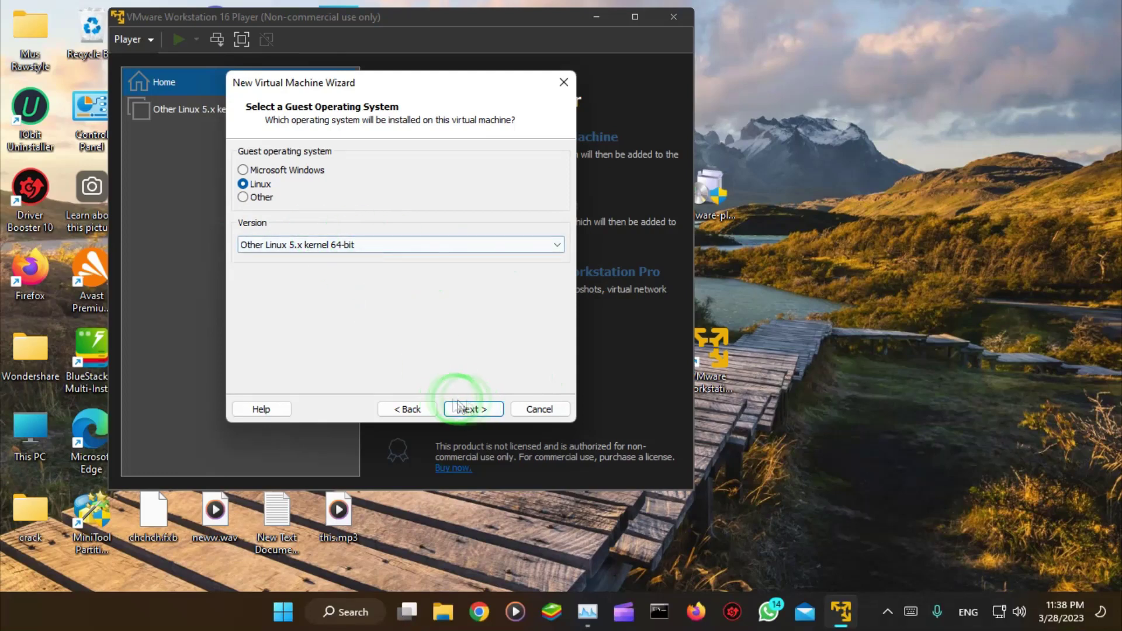
Step: Name the virtual machine 'kali linux'
click(475, 409)
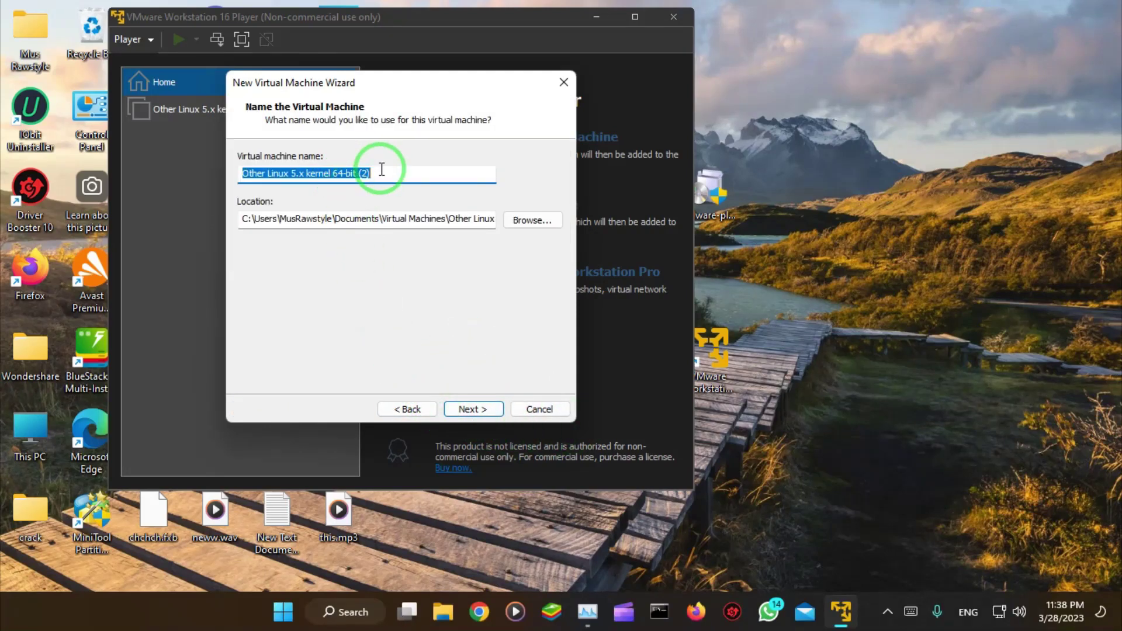
text(kal)
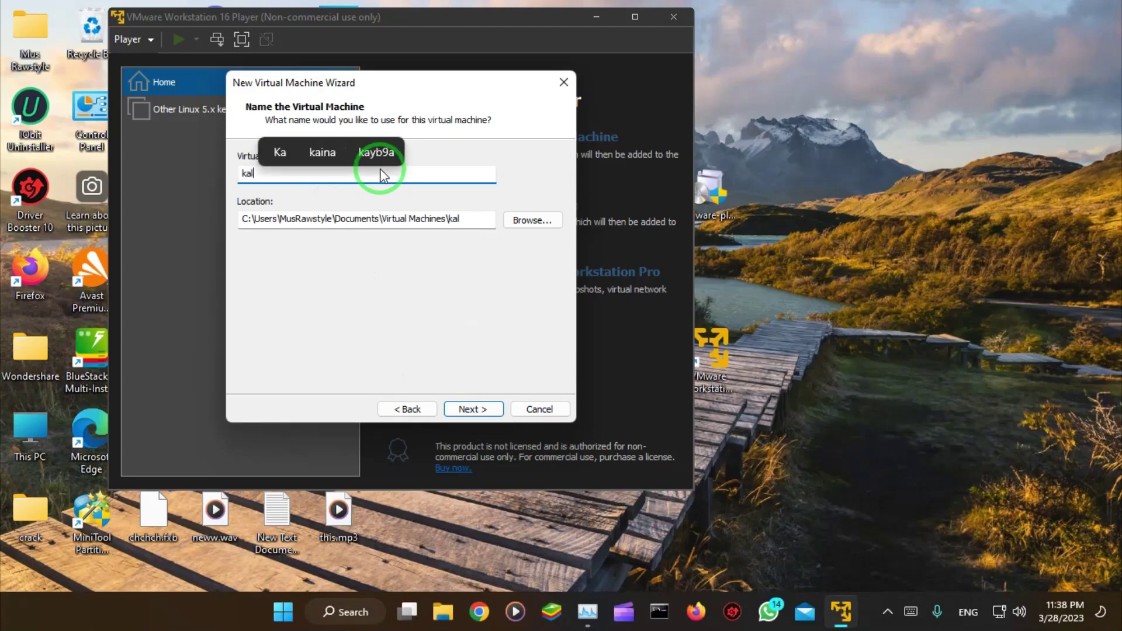
text(i linux)
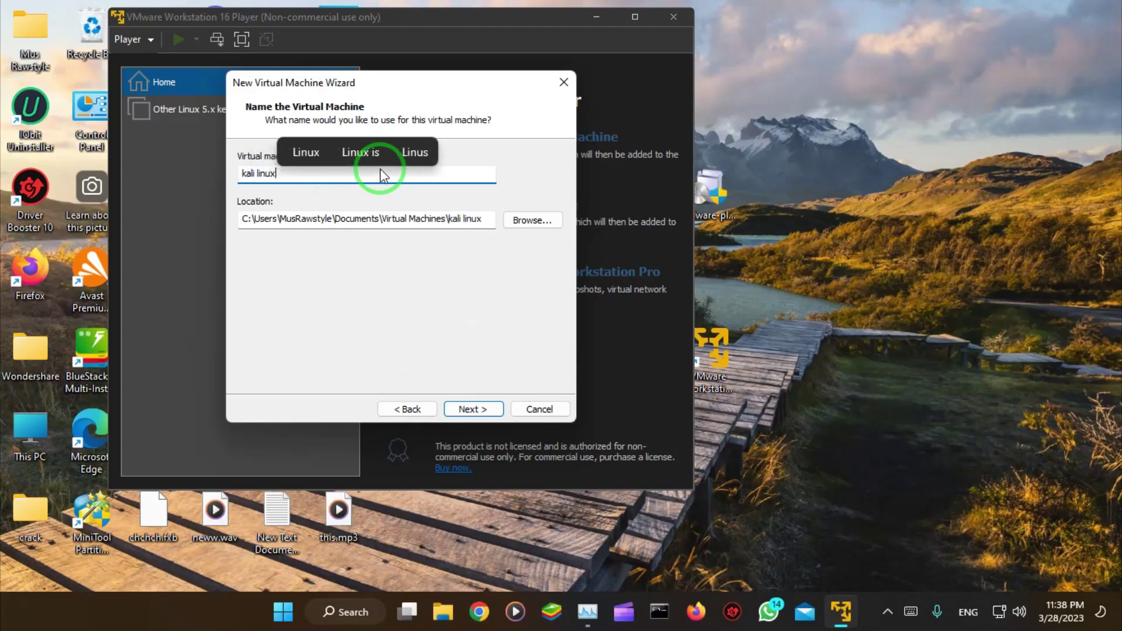
click(472, 409)
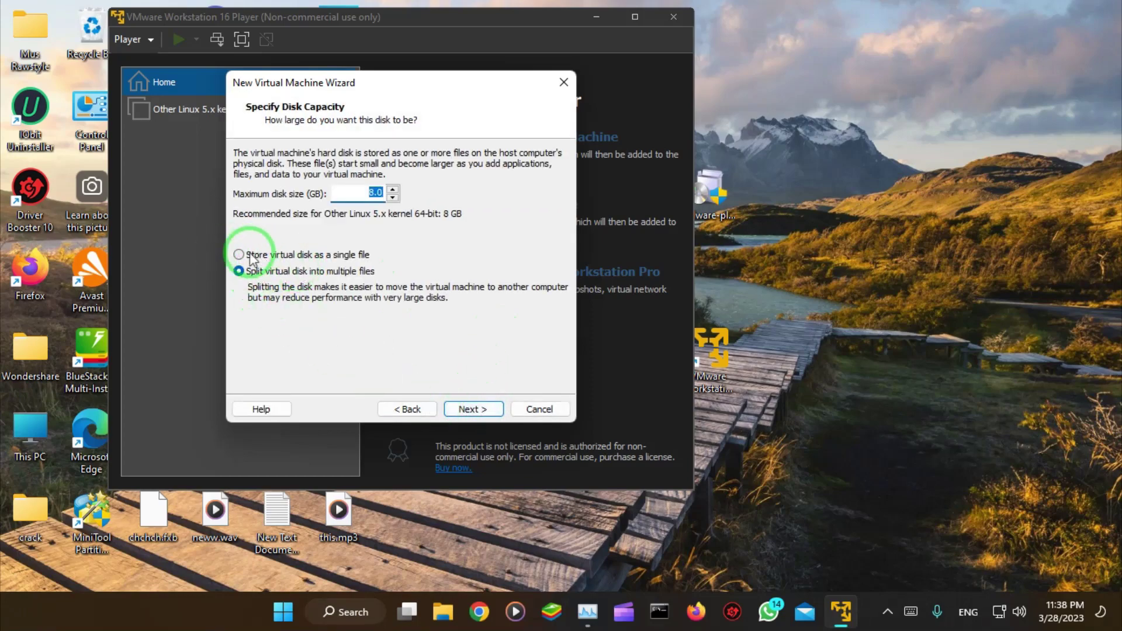
Step: Keep a 20 GB maximum disk size stored as a single file
click(239, 254)
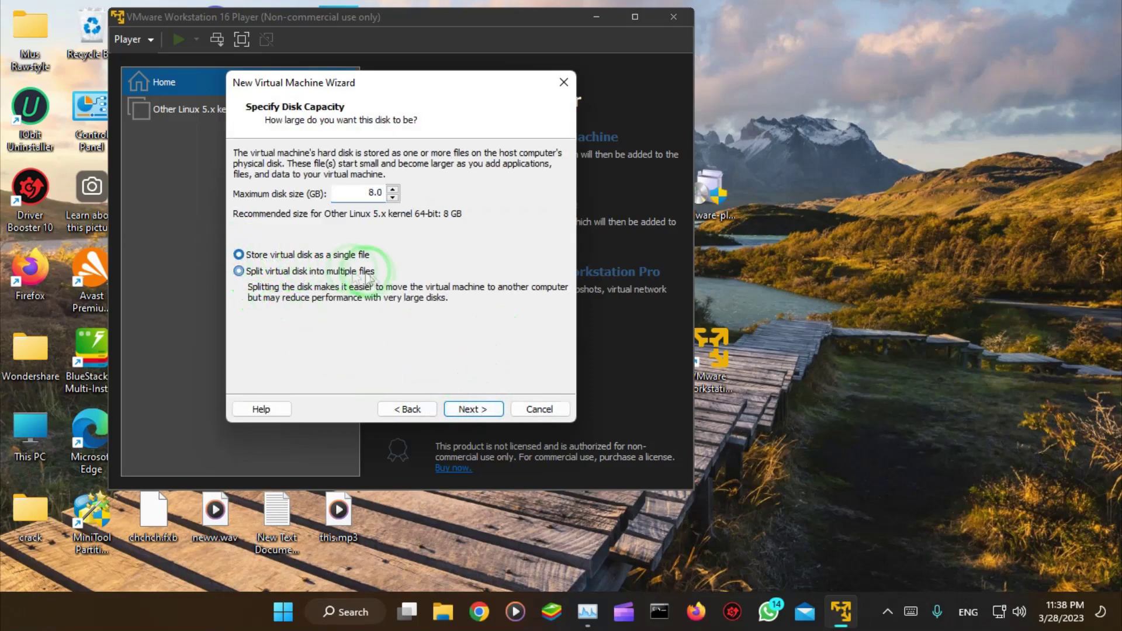
click(394, 190)
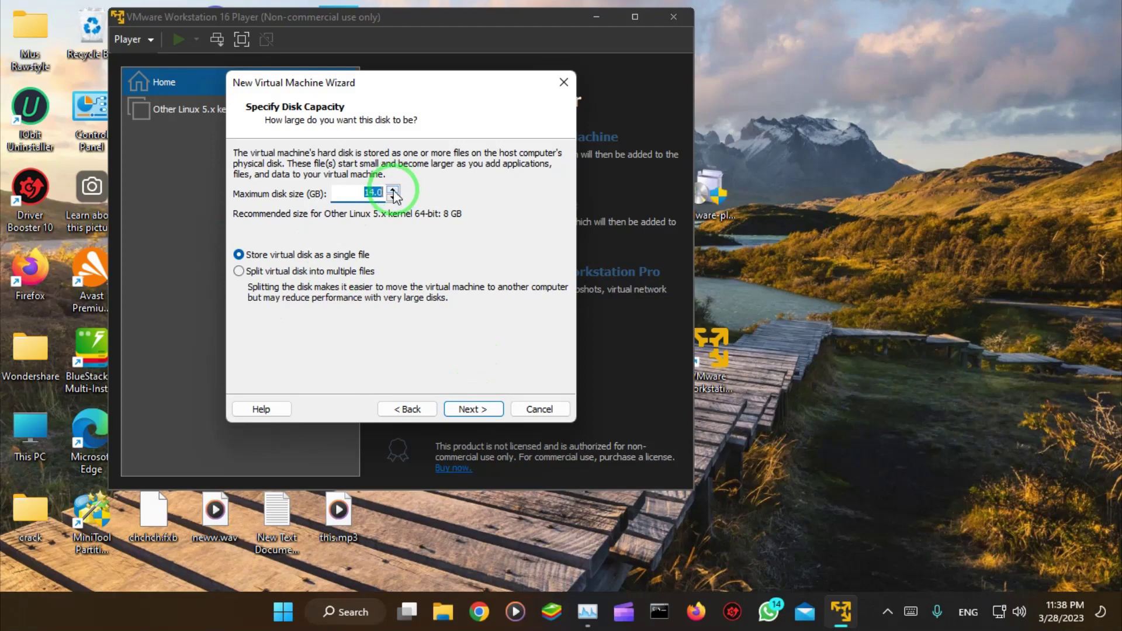
click(392, 190)
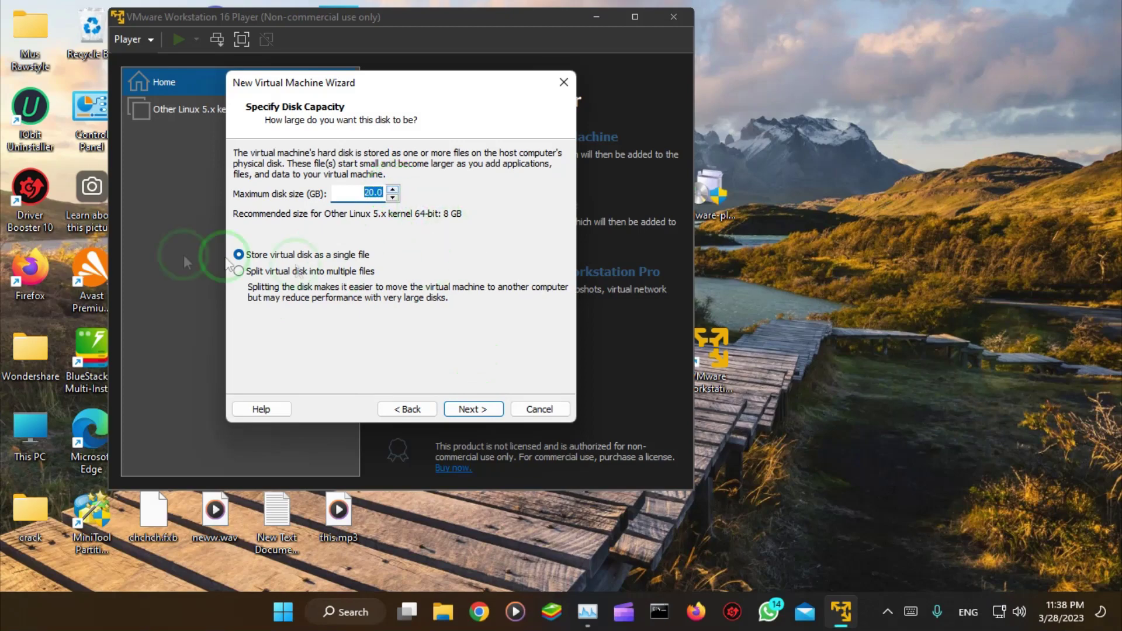
click(472, 409)
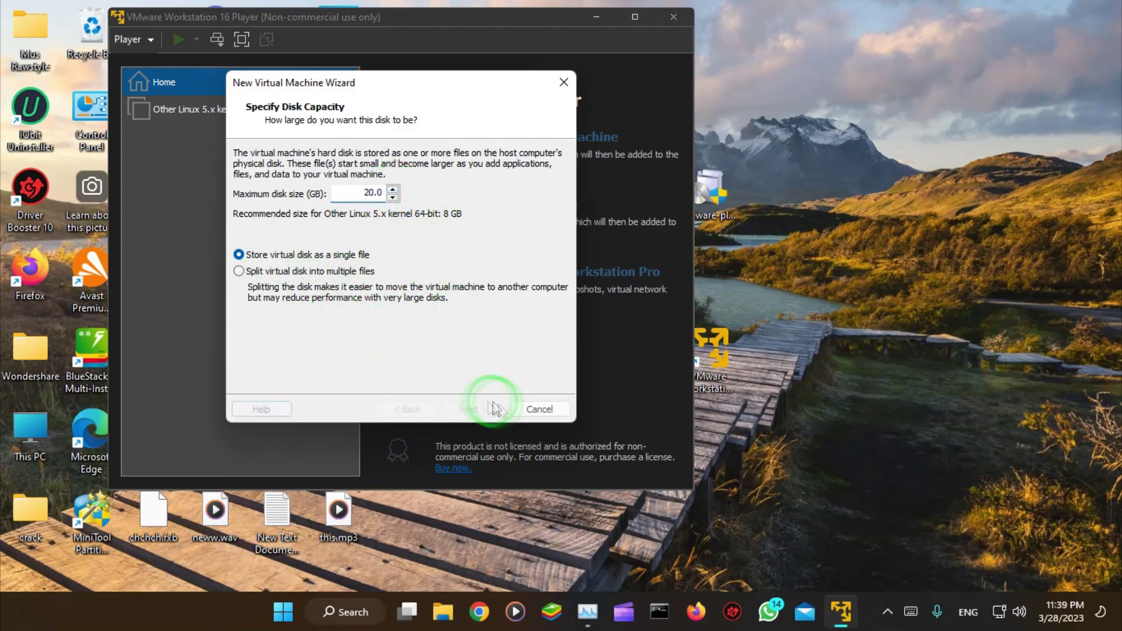
click(318, 319)
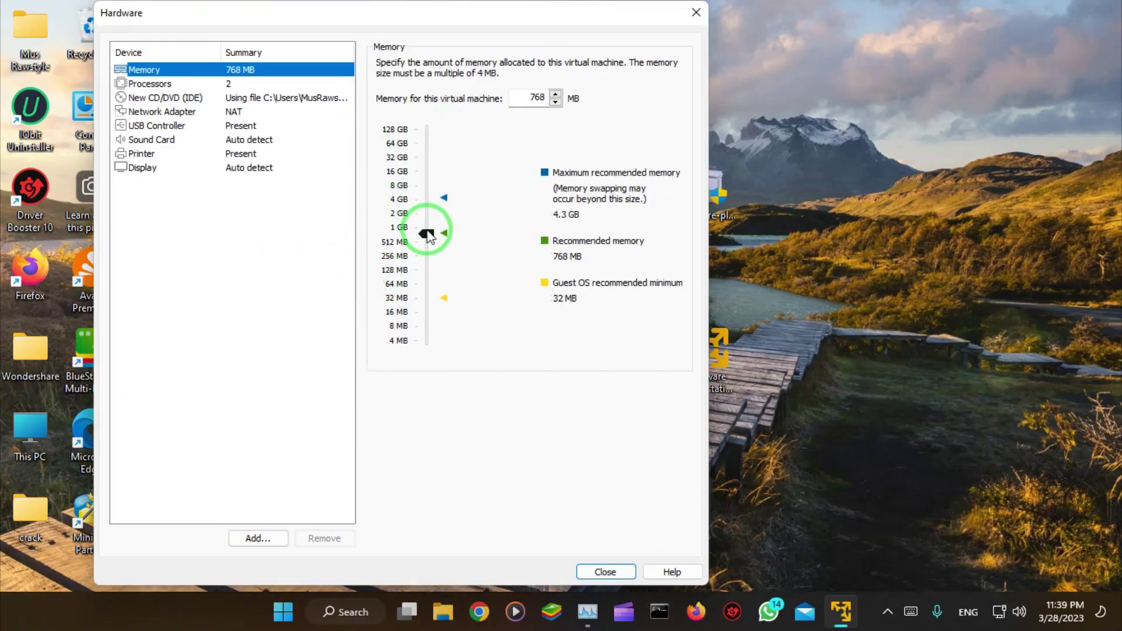
Step: Set the virtual machine's memory to 2048 MB
click(431, 220)
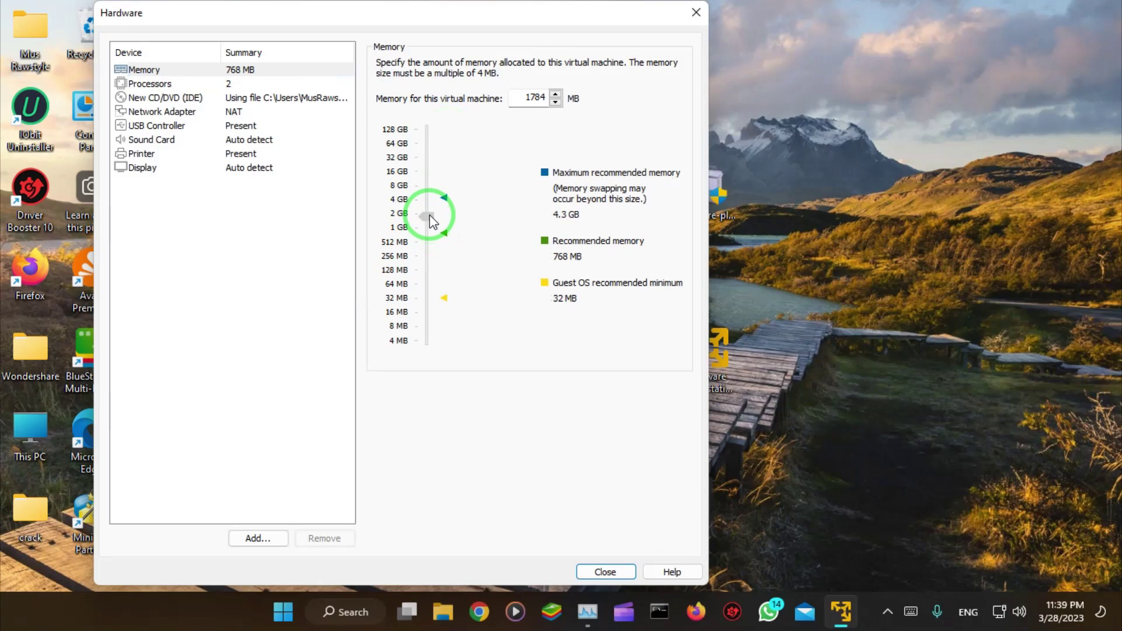
drag(429, 215, 432, 217)
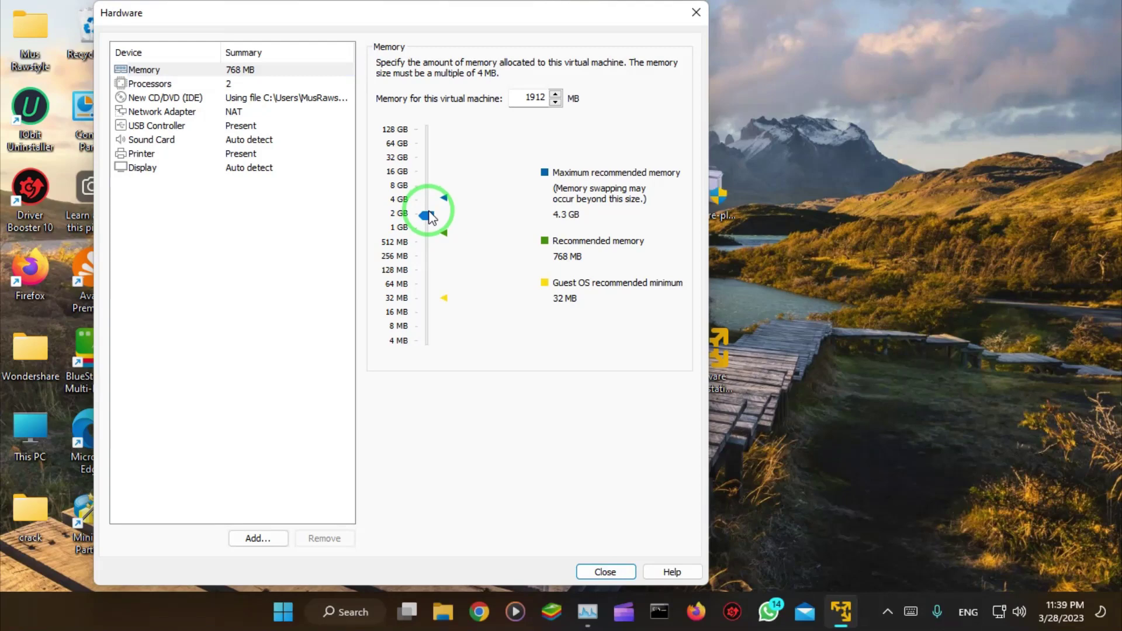
drag(430, 218, 430, 215)
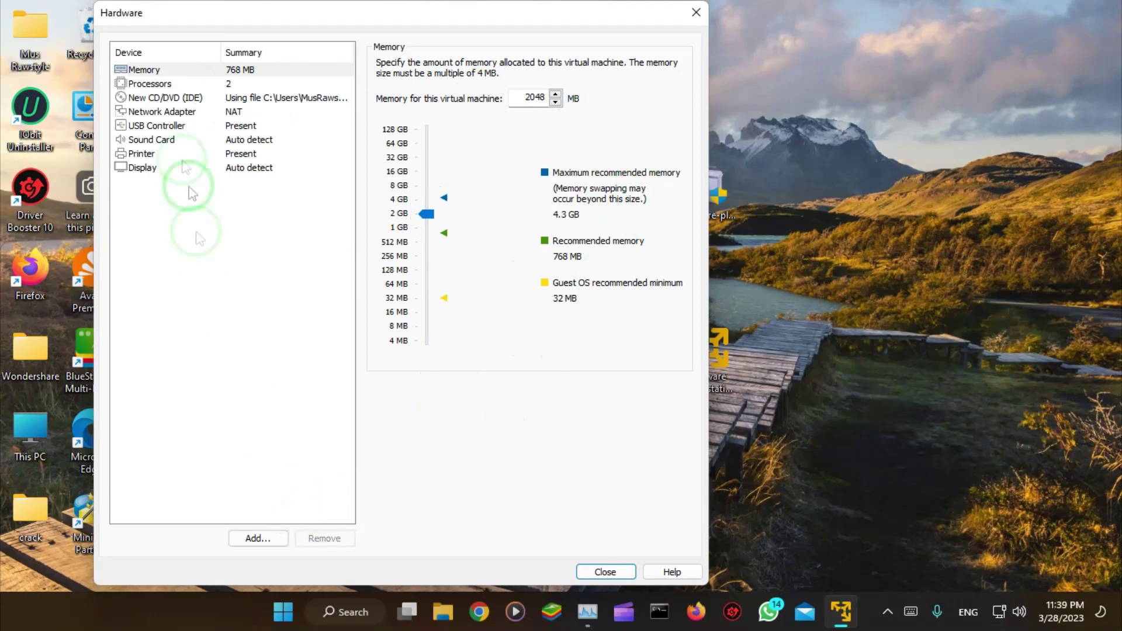
Step: Keep 2 processor cores and enable Intel VT-x/EPT or AMD-V/RVI virtualization
click(155, 84)
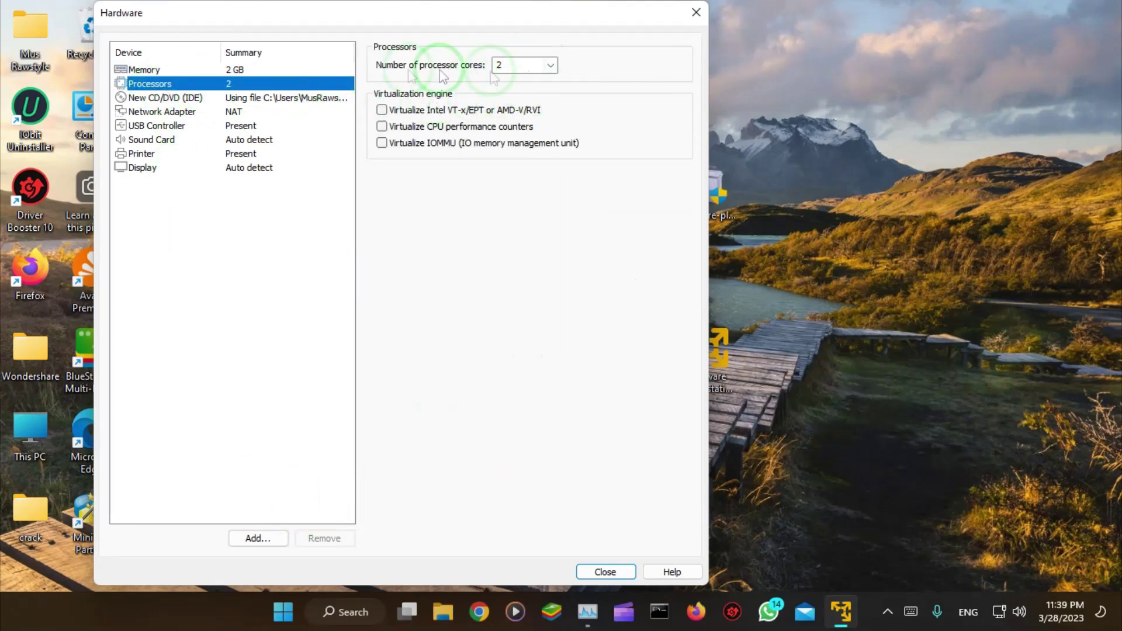
click(550, 65)
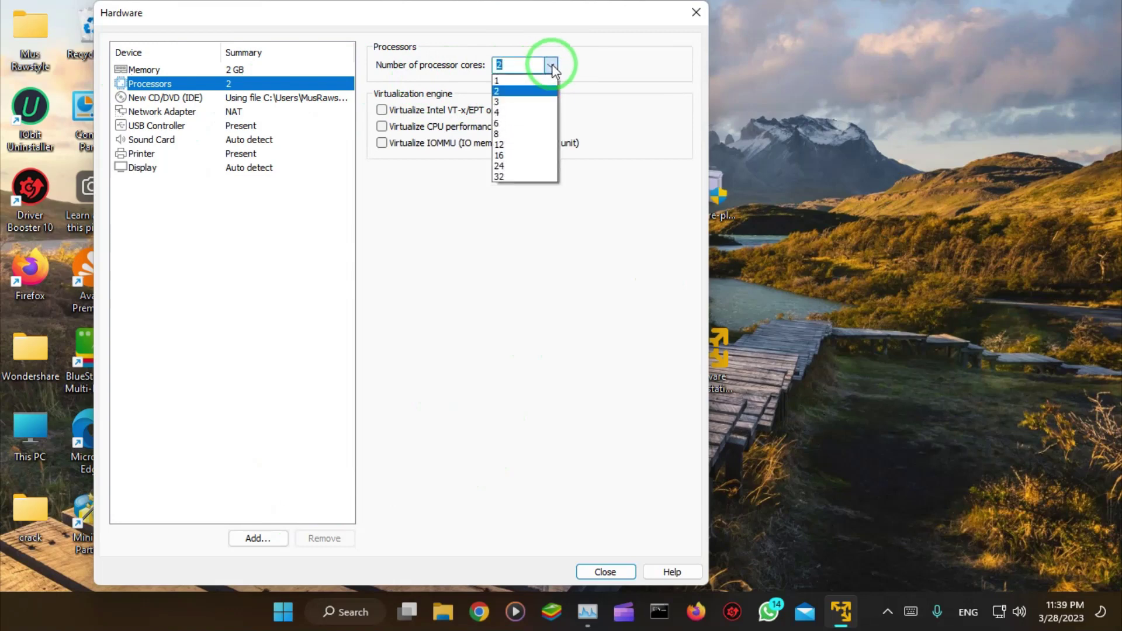
click(523, 91)
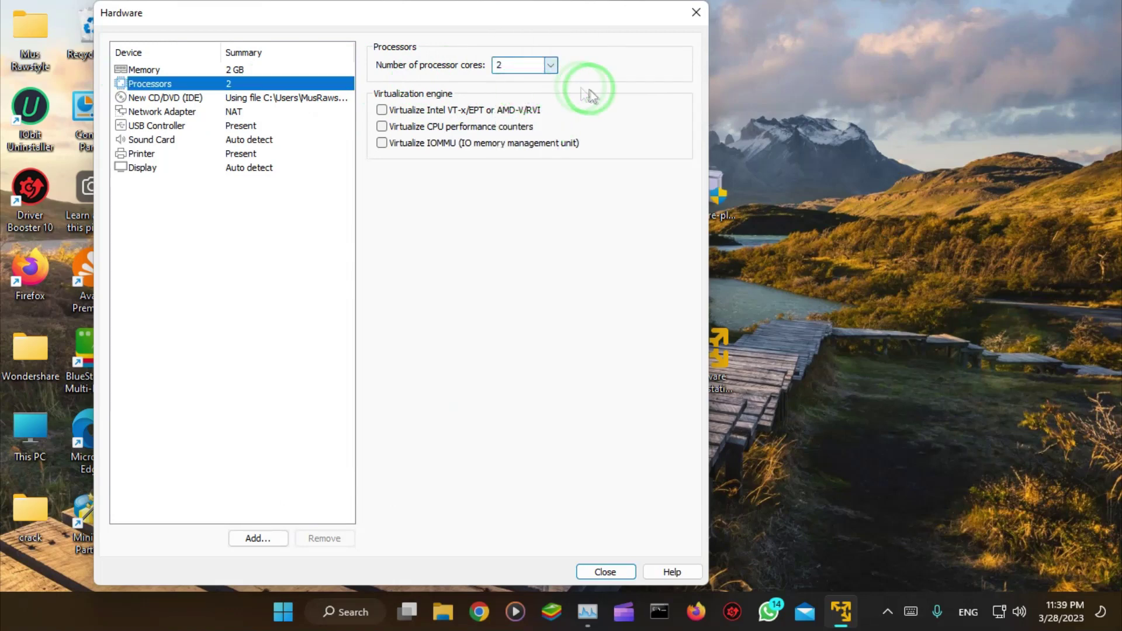
click(381, 110)
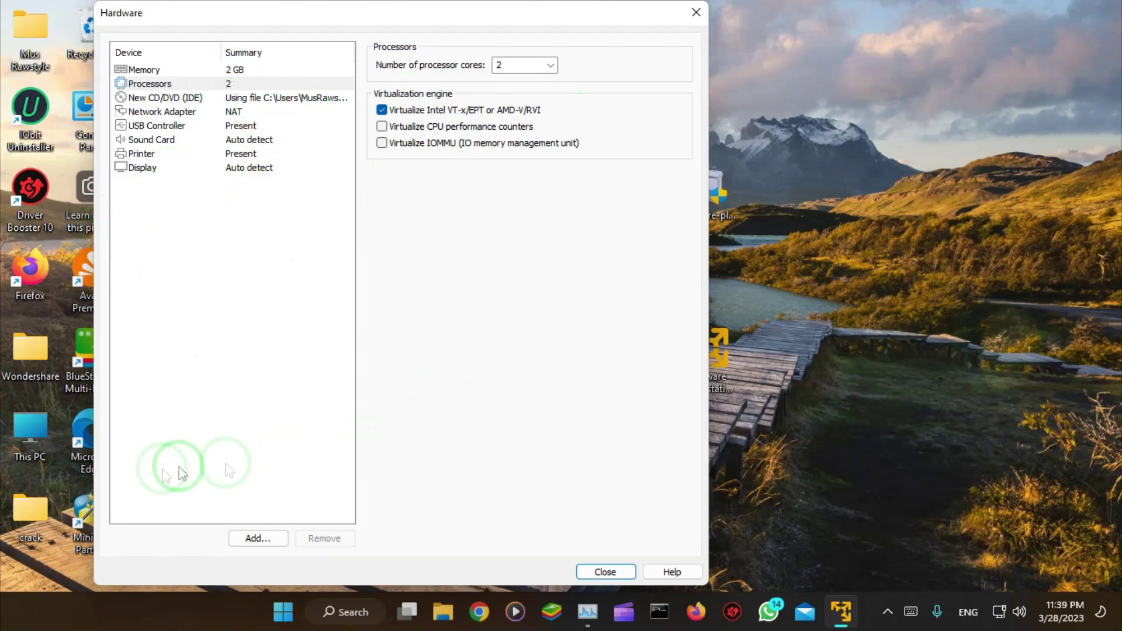
click(605, 573)
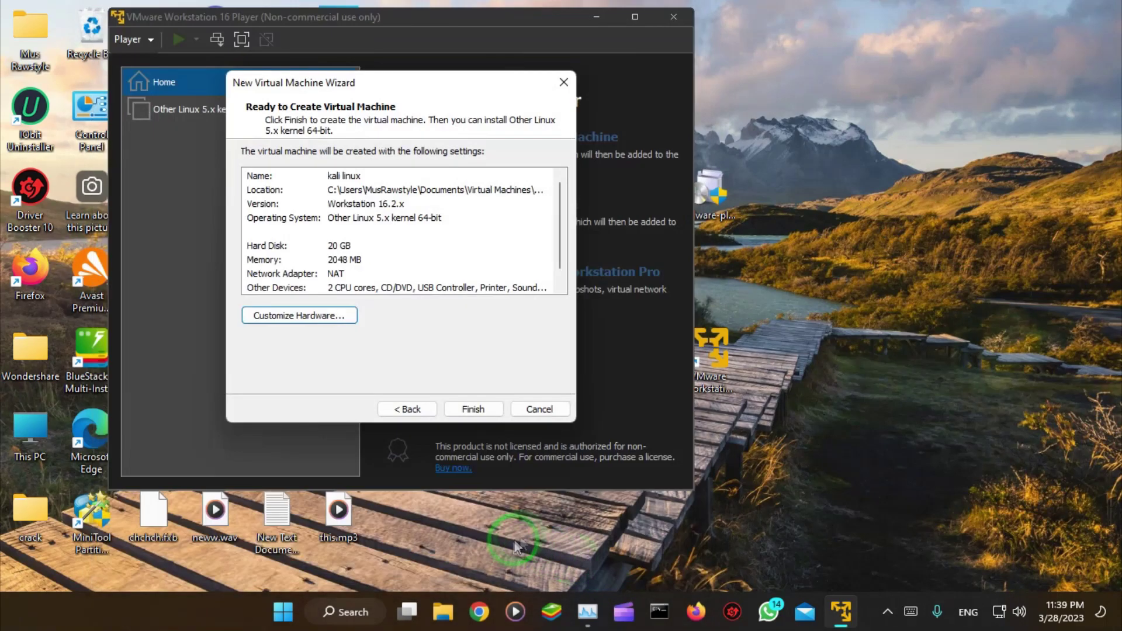
Step: Finish creating the kali linux VM and power it on
click(495, 412)
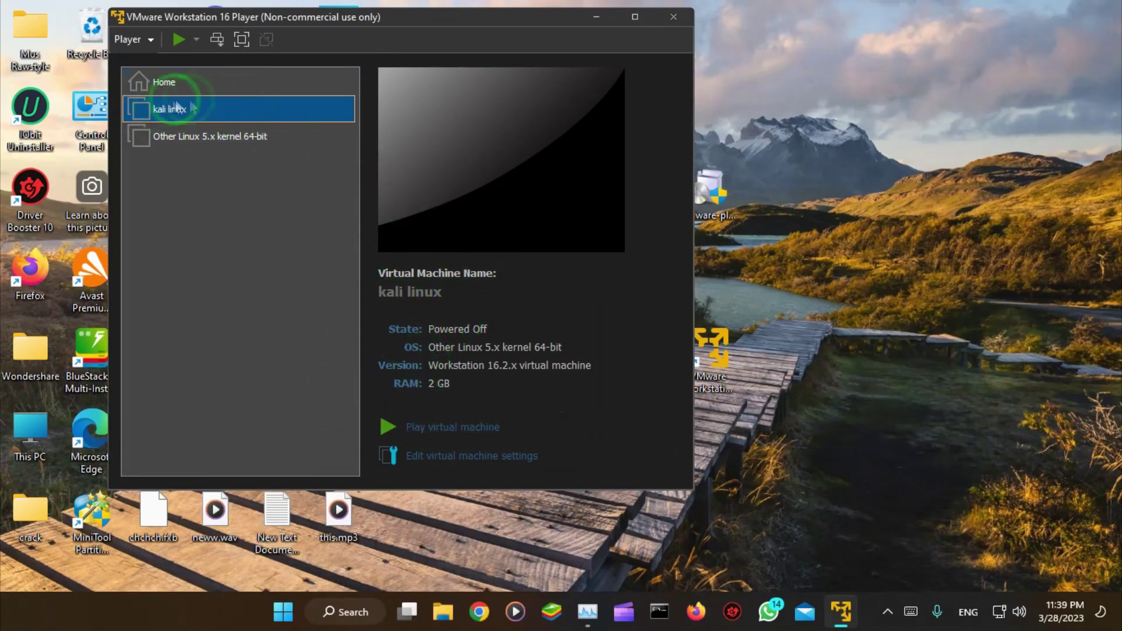
click(435, 427)
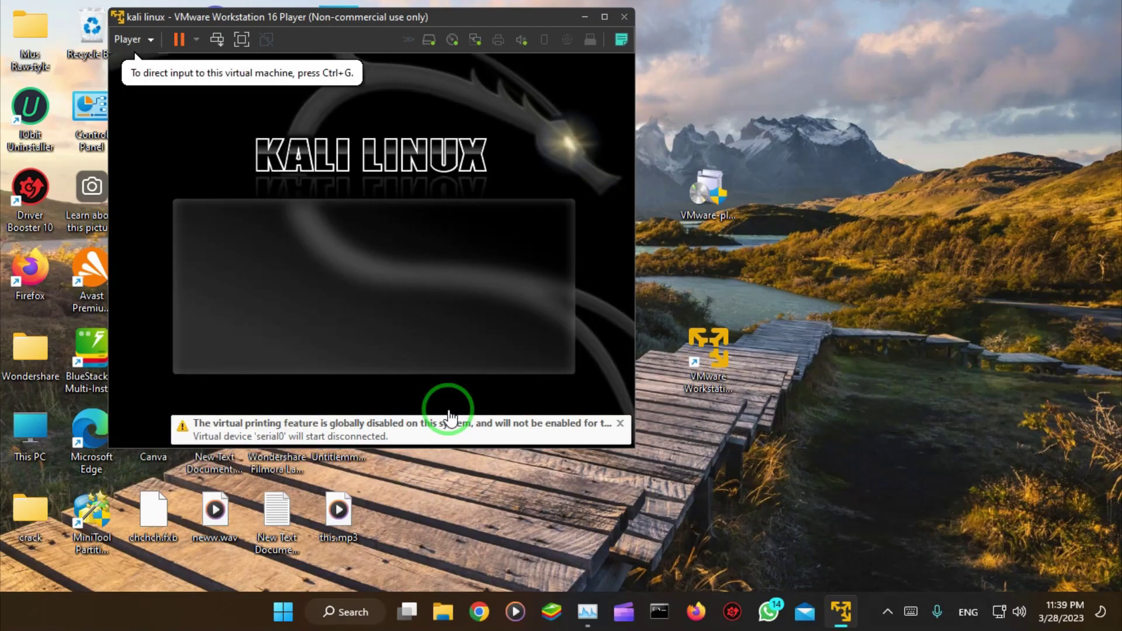
Step: Dismiss the virtual printing warning and start Graphical install from the Kali boot menu
click(448, 416)
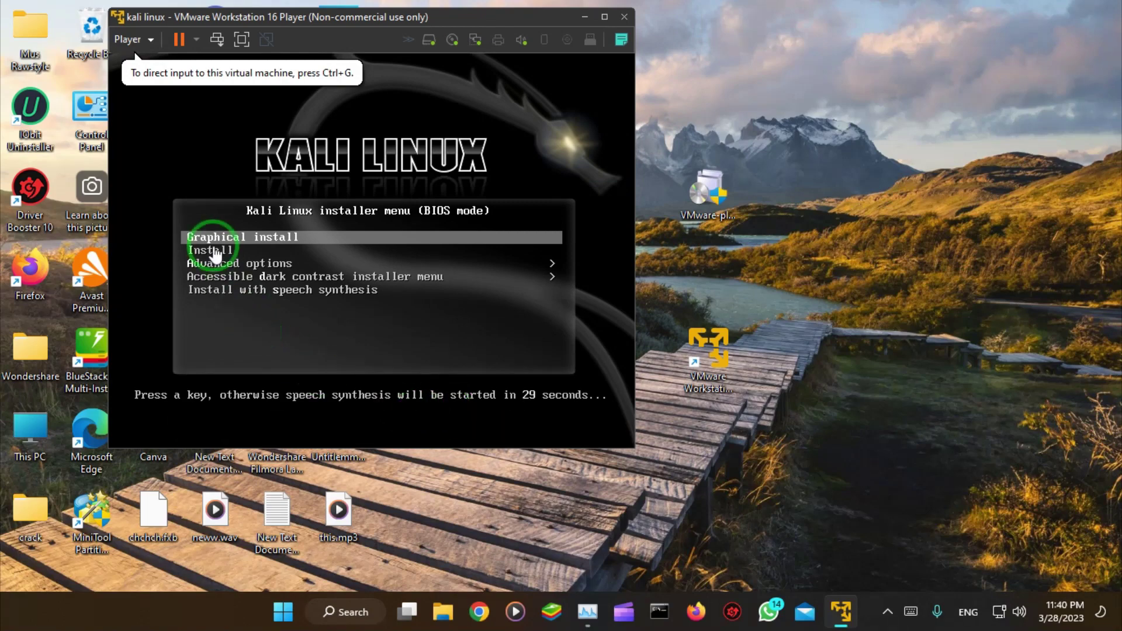
click(234, 249)
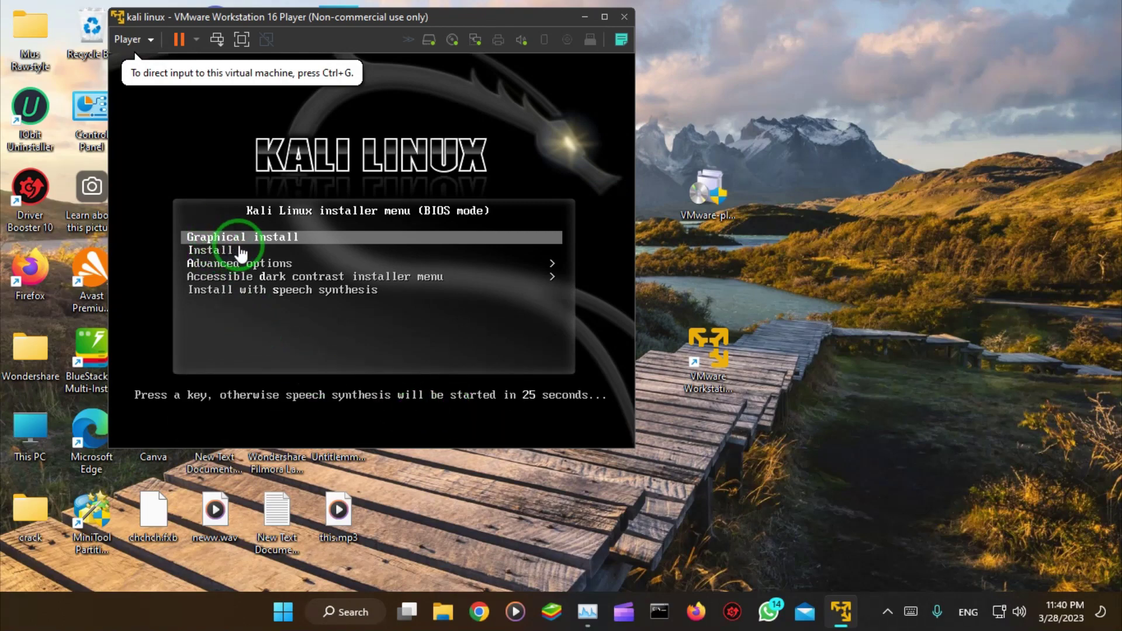
click(236, 240)
key(Down)
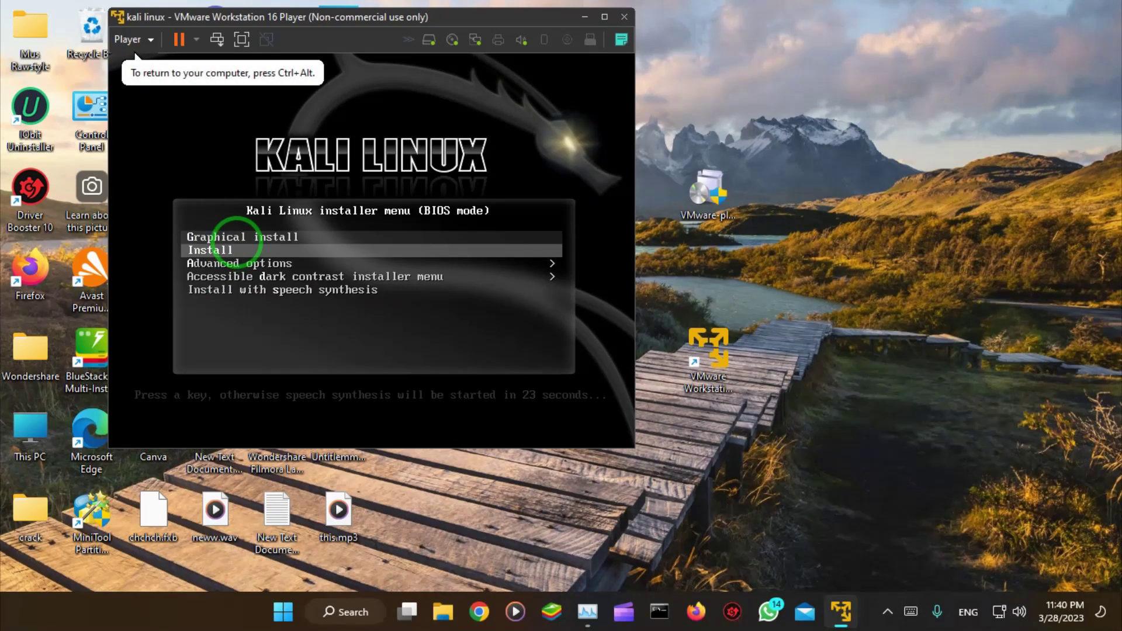
key(Up)
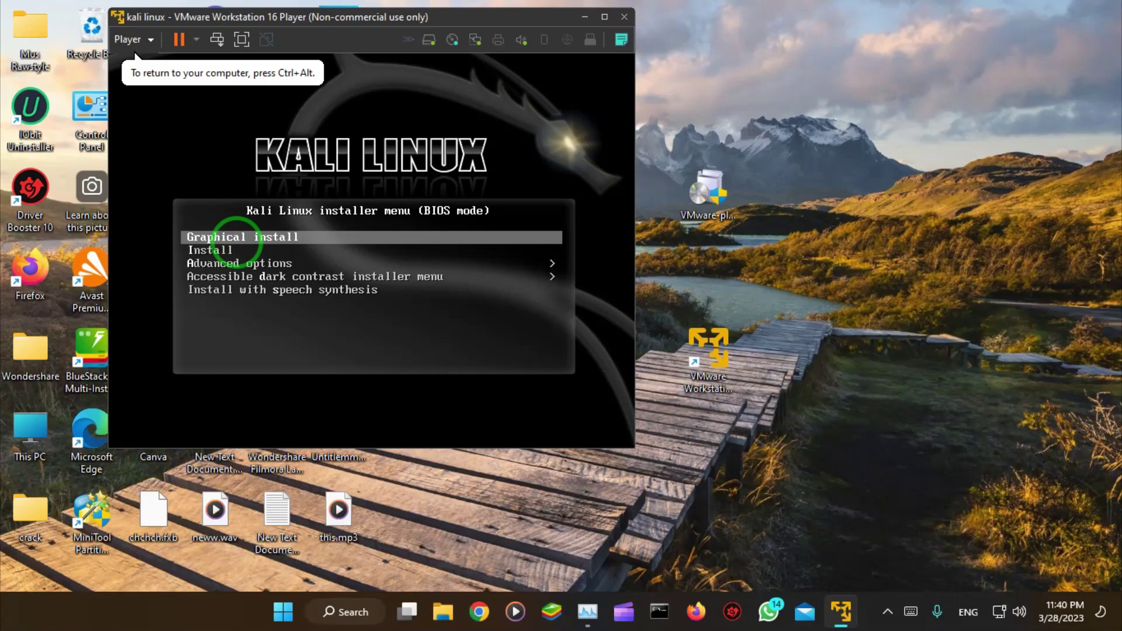
key(Return)
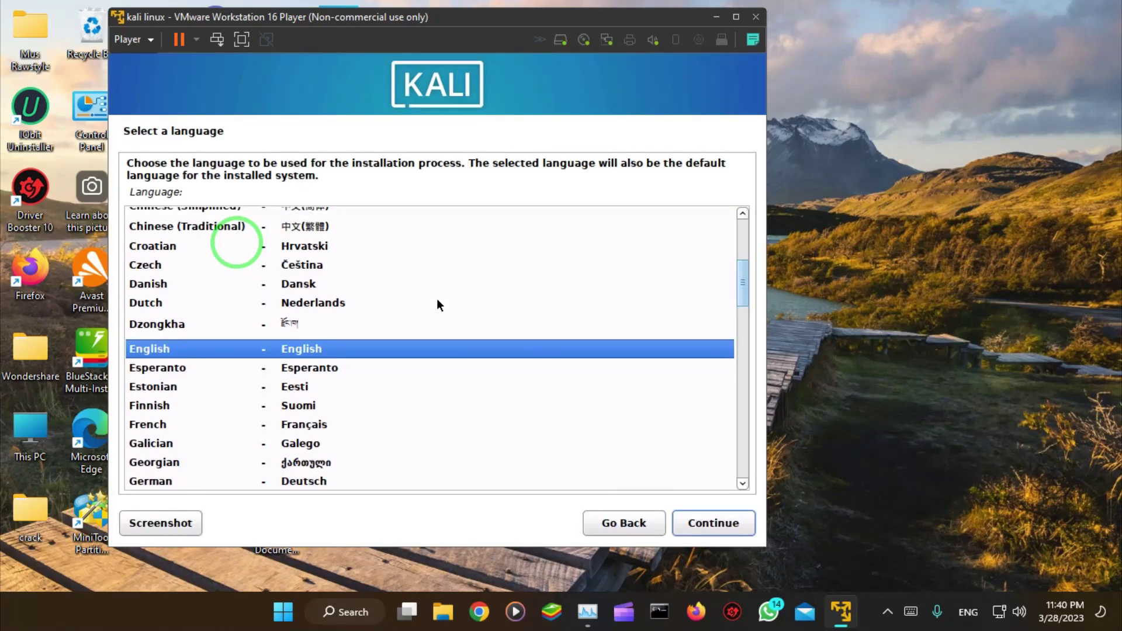
Step: Choose English, United States location and the American English keymap in the Kali installer
click(339, 350)
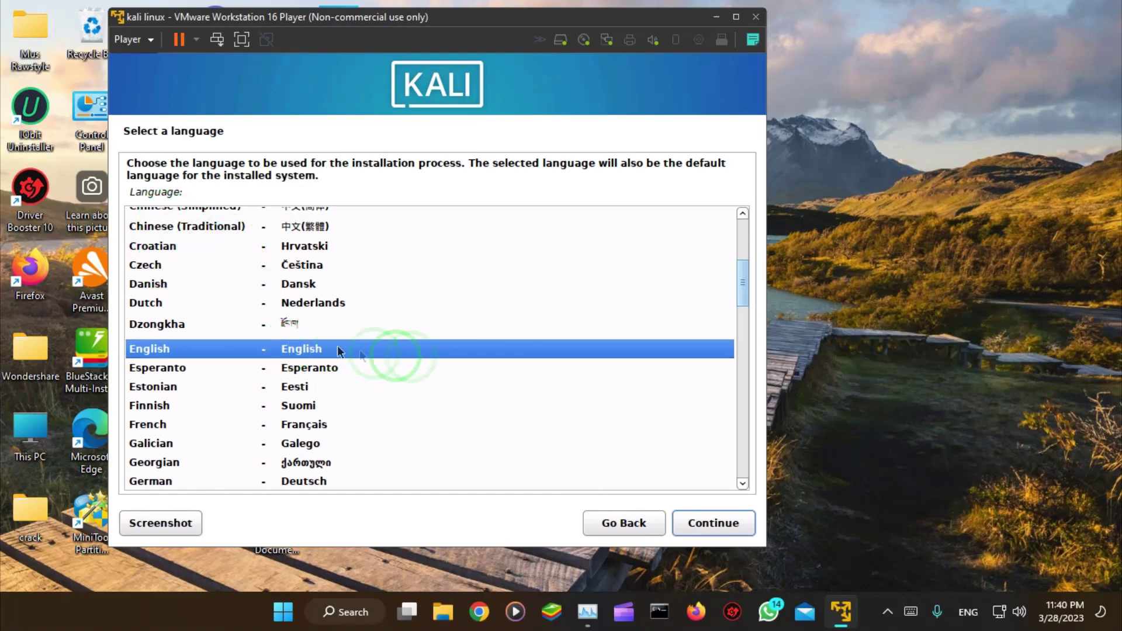
click(715, 524)
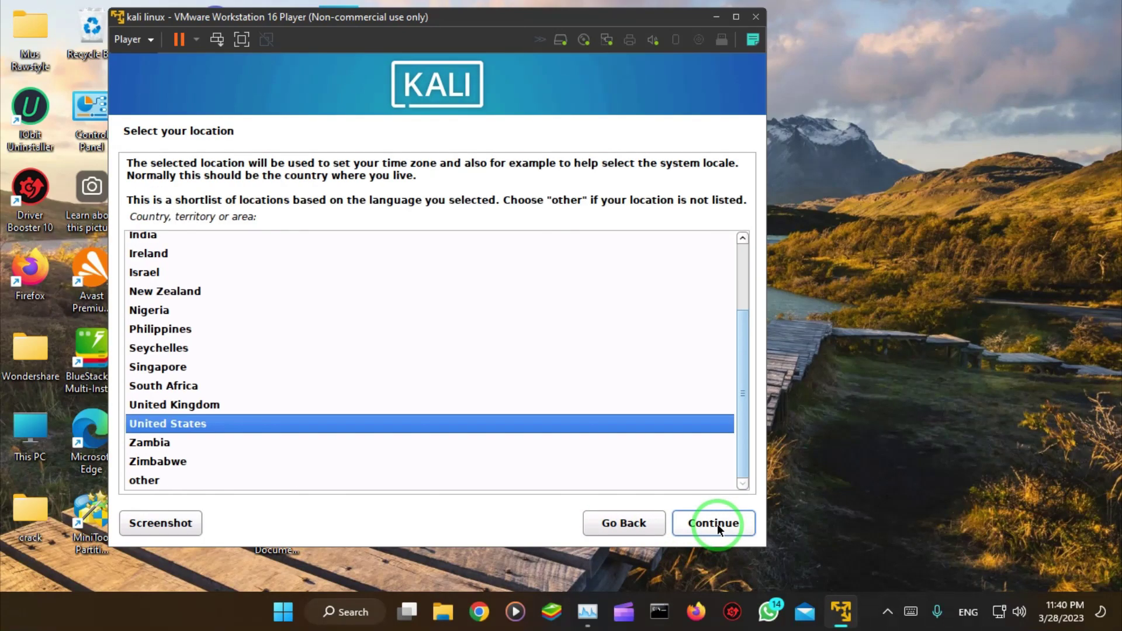
click(716, 524)
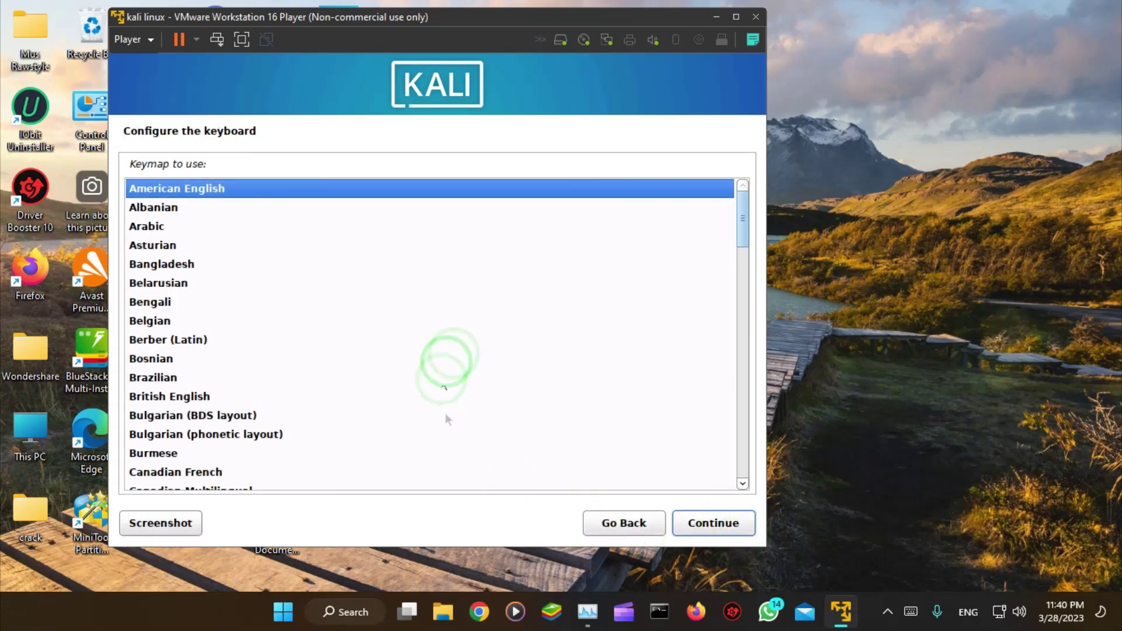
click(724, 533)
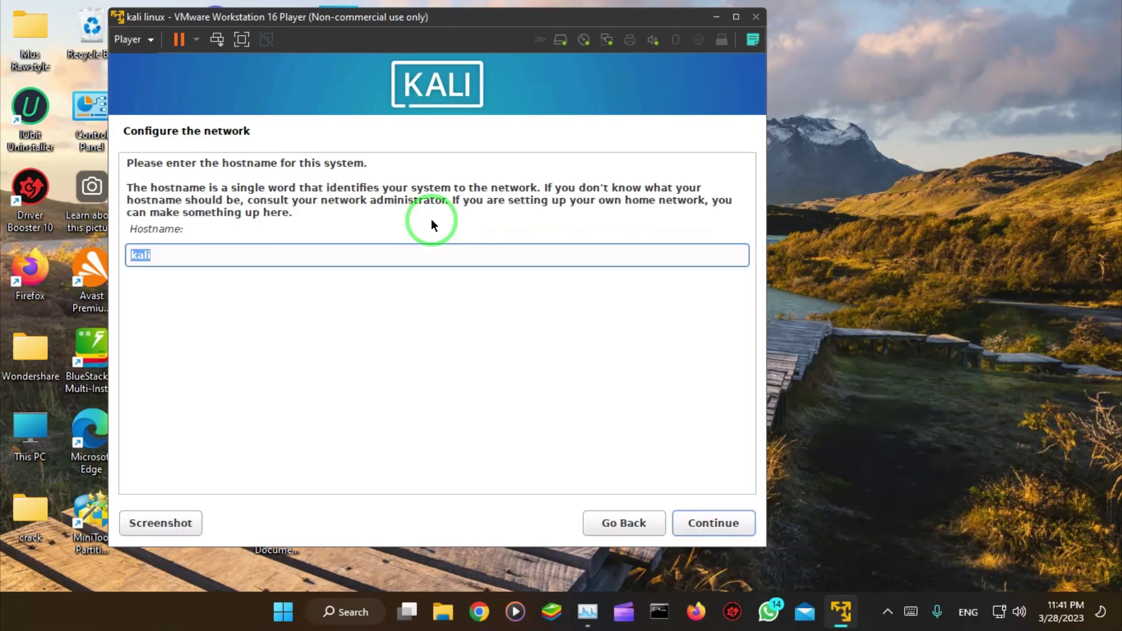
Step: Keep hostname kali with no domain, enter the user's full name and accept the suggested username
click(718, 525)
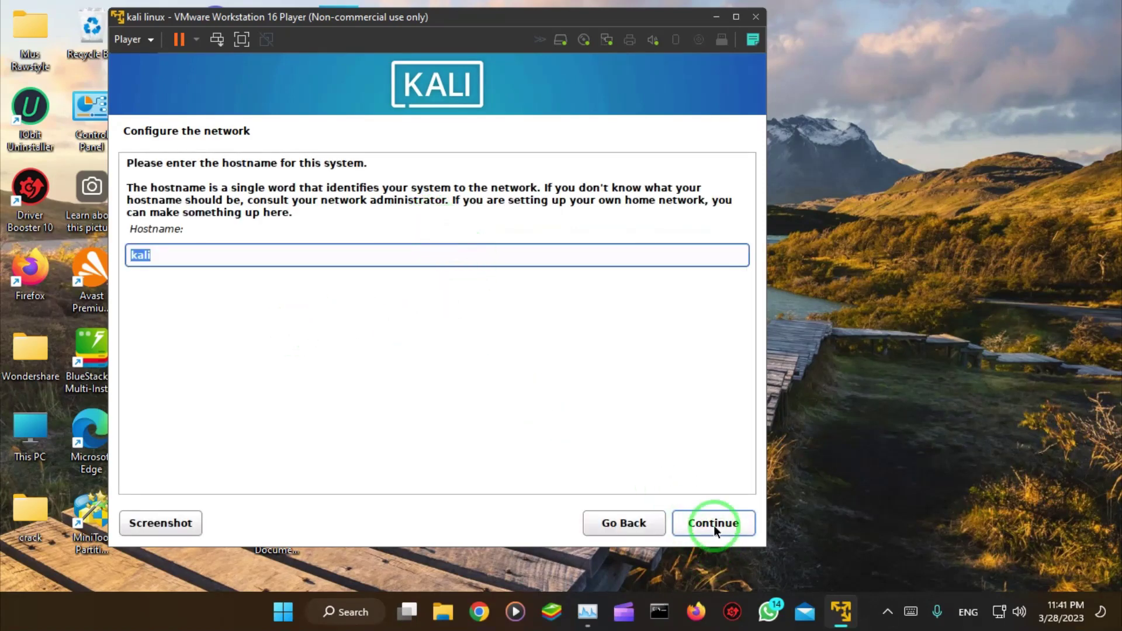
click(721, 525)
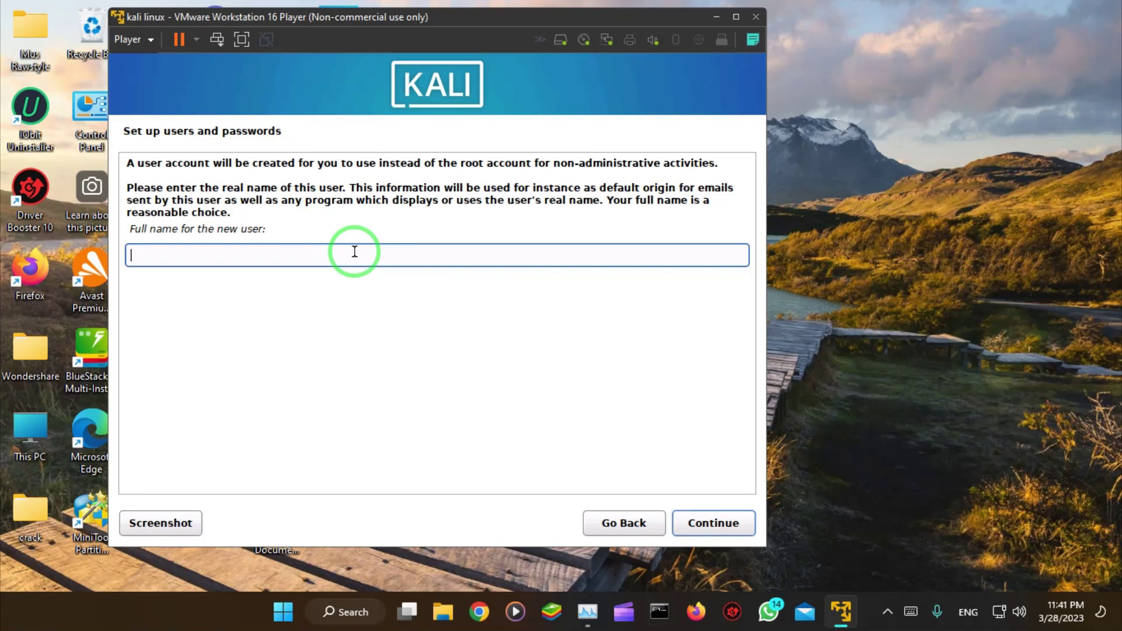
text(qwerty)
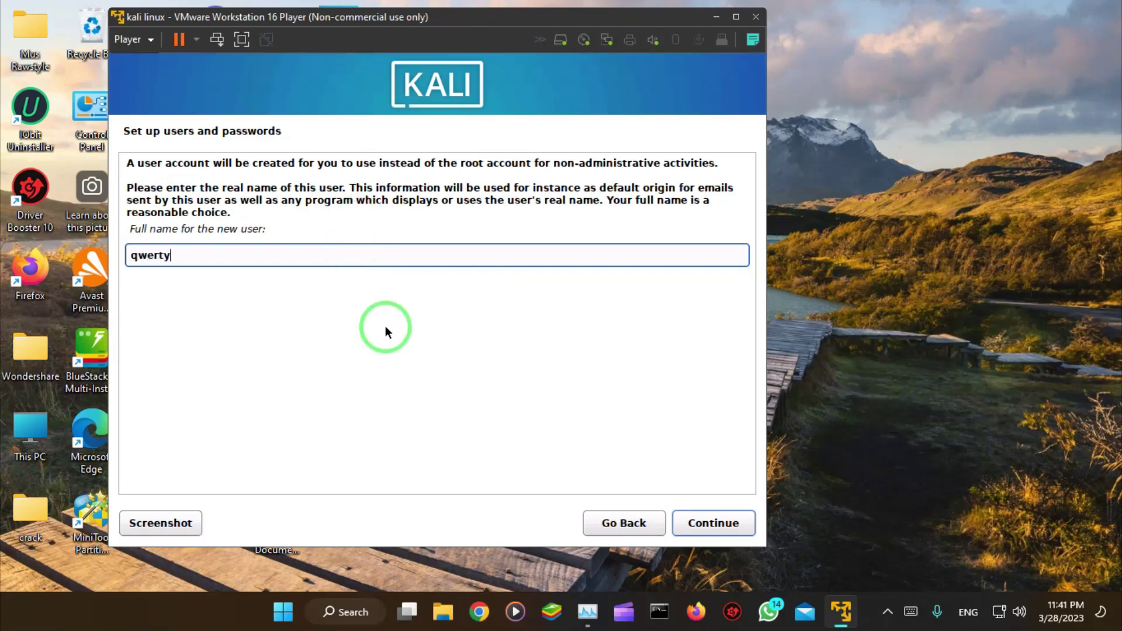
click(728, 524)
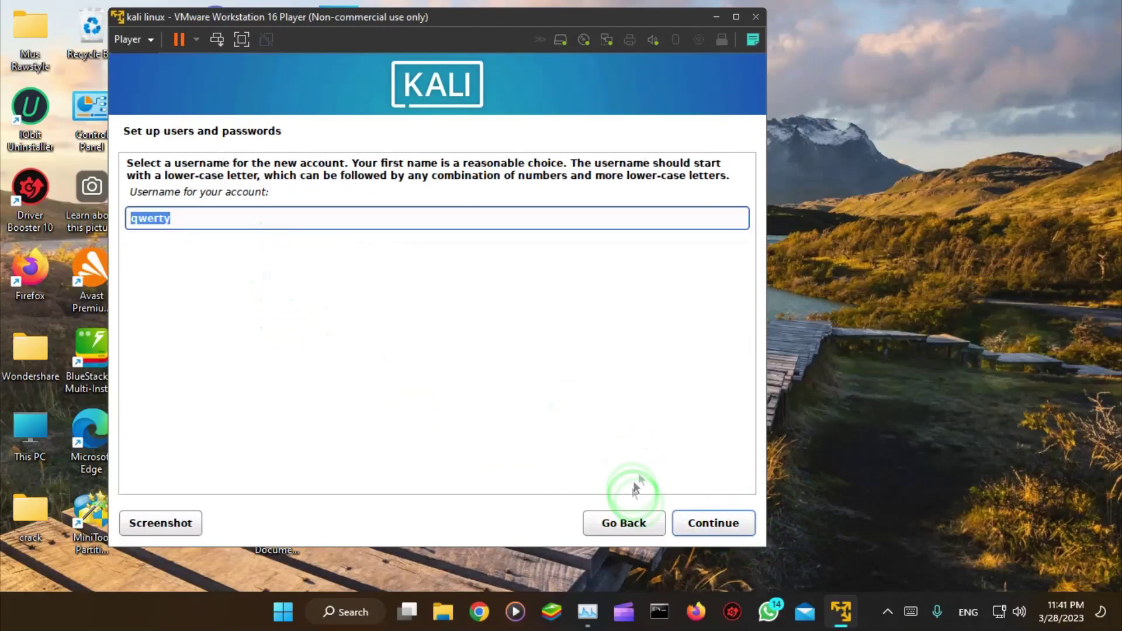
click(713, 525)
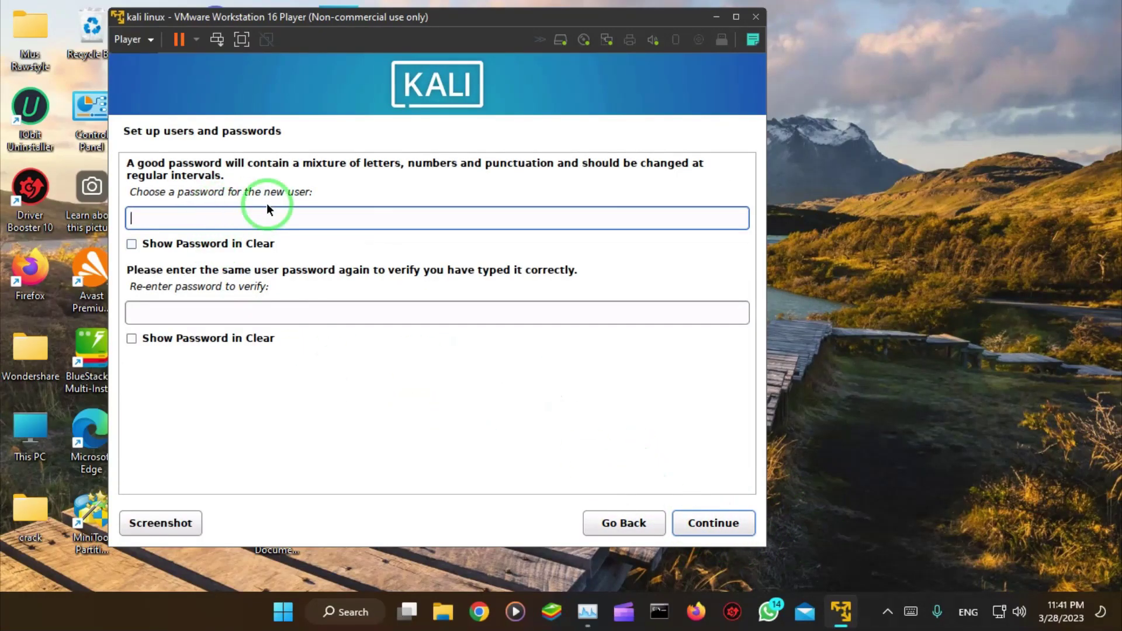
Step: Enter the new user's password in both fields and continue
text(•••••••••)
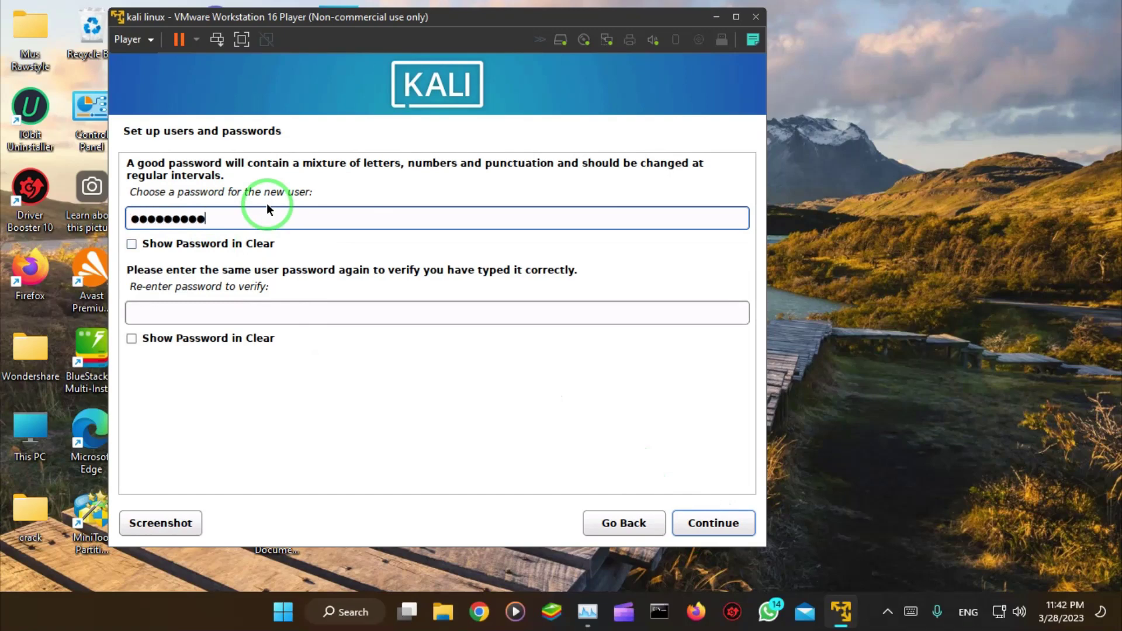
key(Tab)
key(Tab)
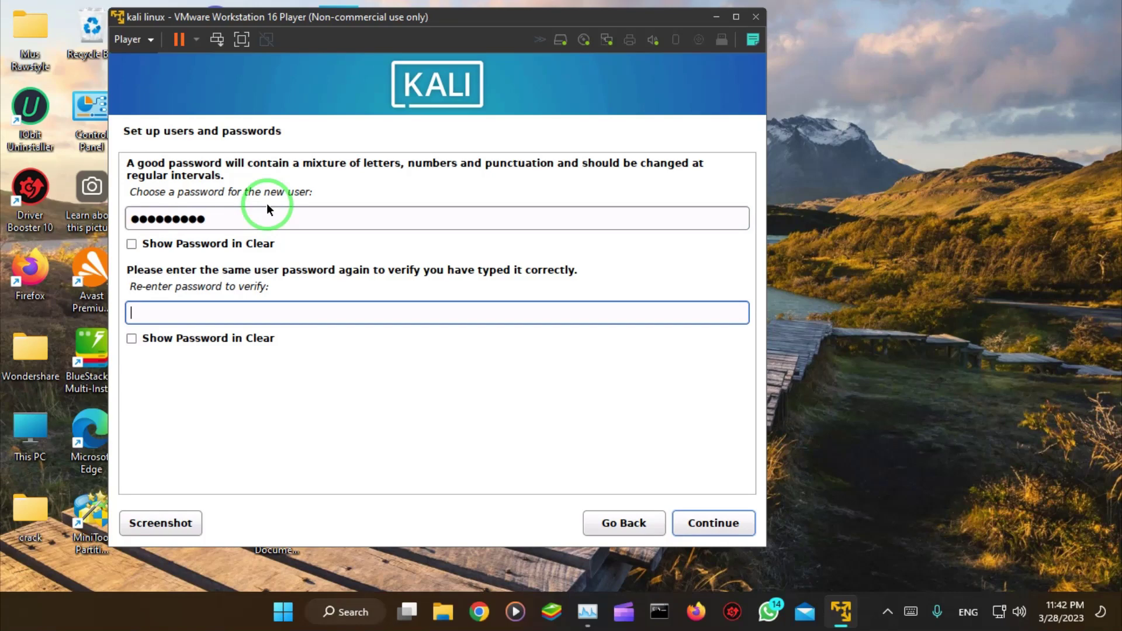
text(•••••••••)
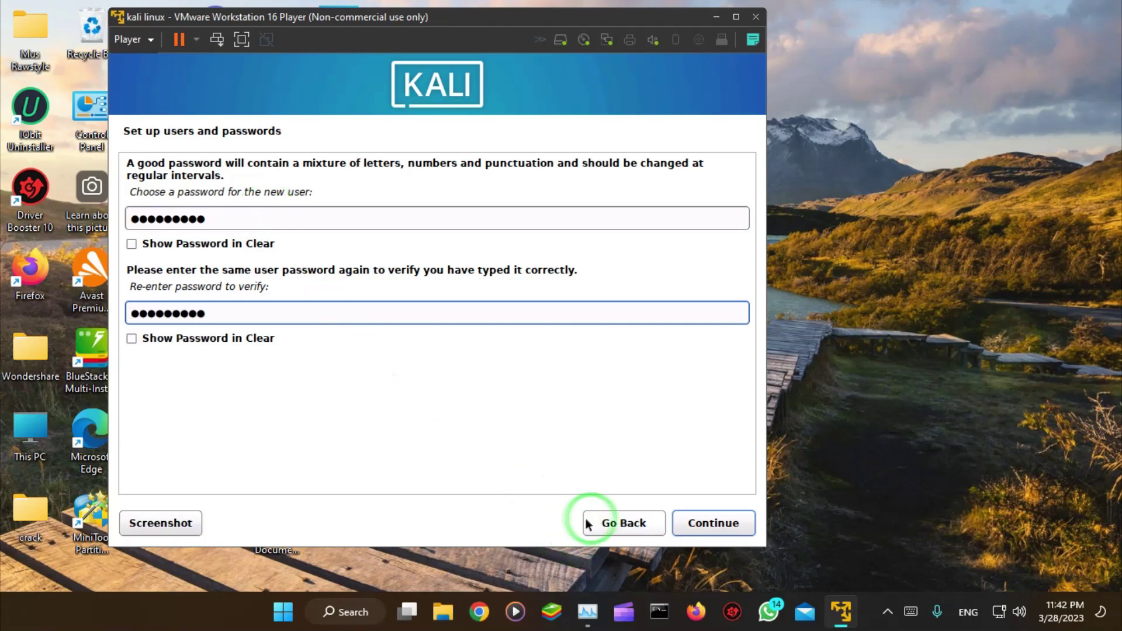
click(704, 525)
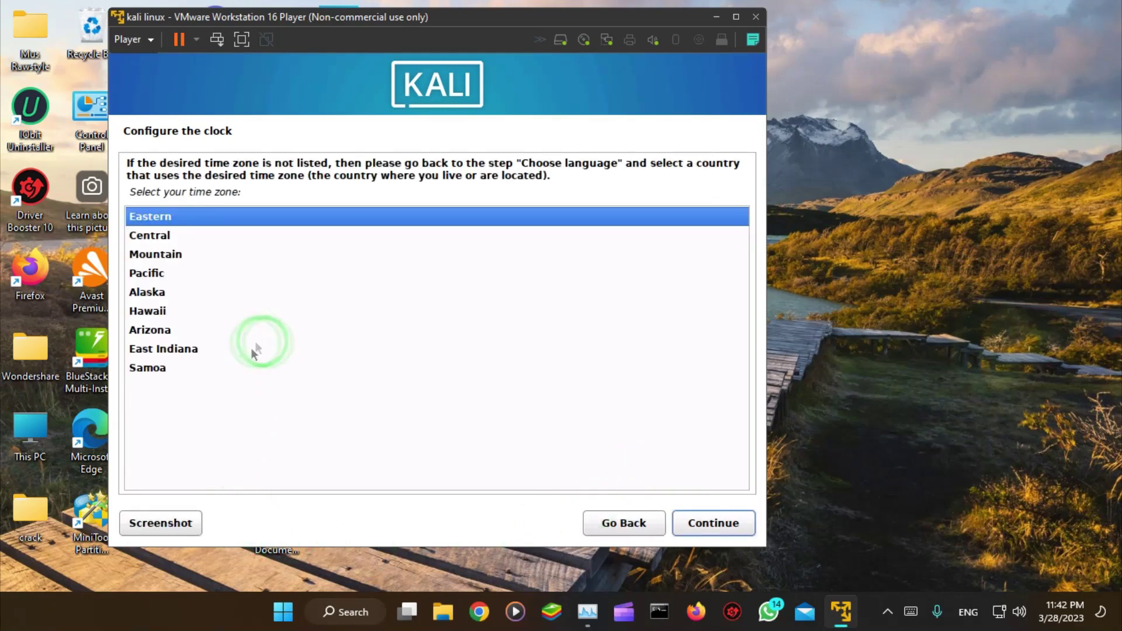
Step: Accept Eastern time and guided partitioning of the 21.5 GB disk, all files in one partition
click(717, 526)
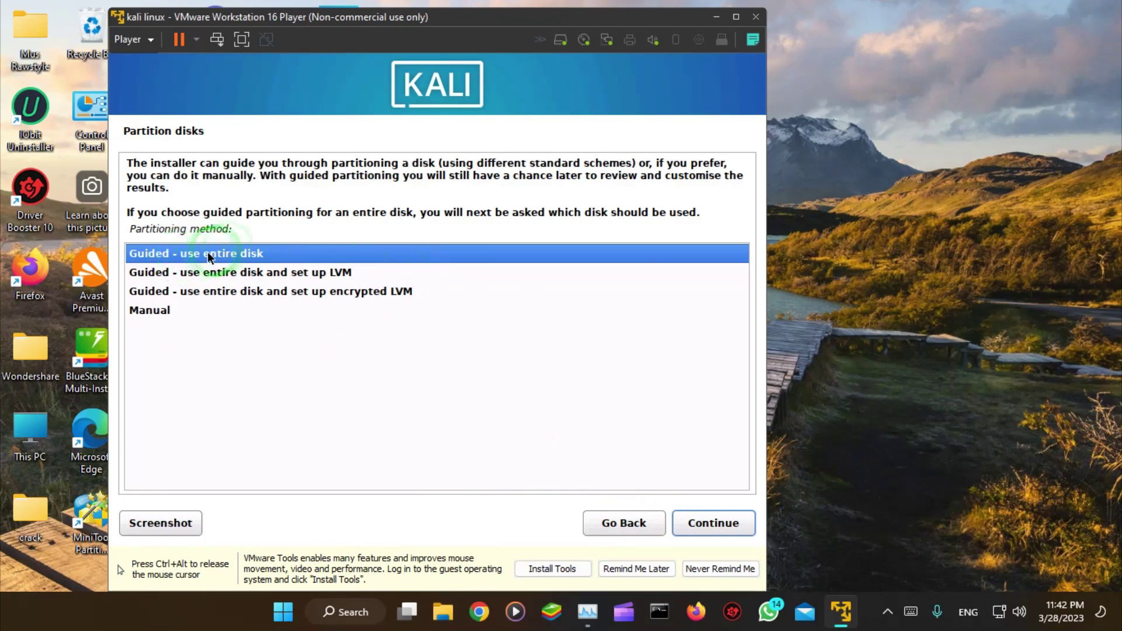
click(711, 524)
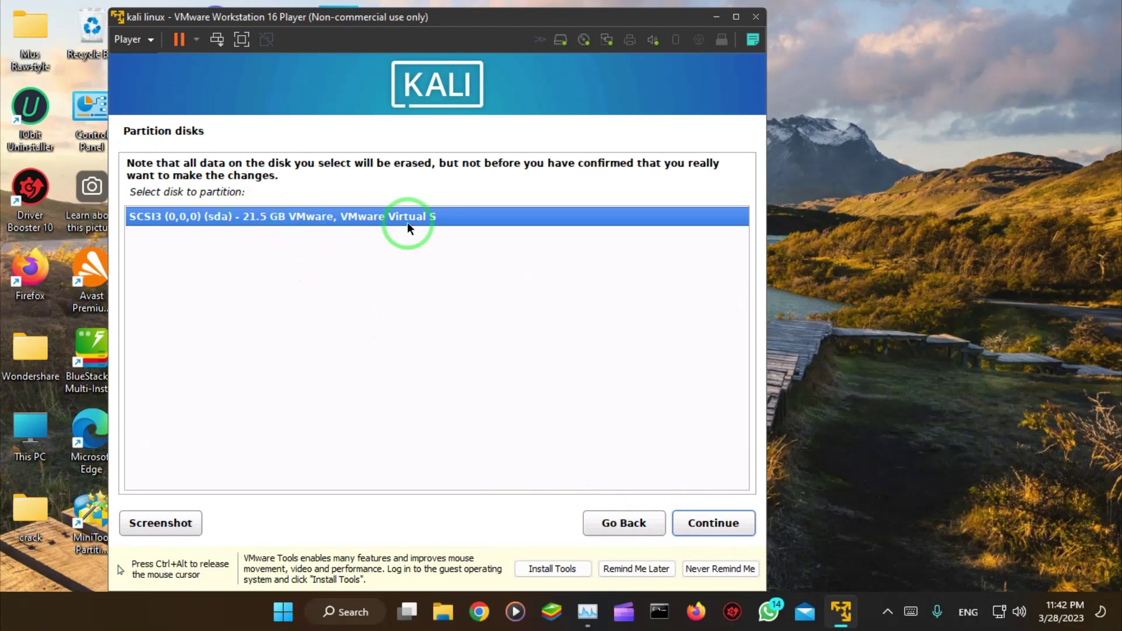
click(706, 525)
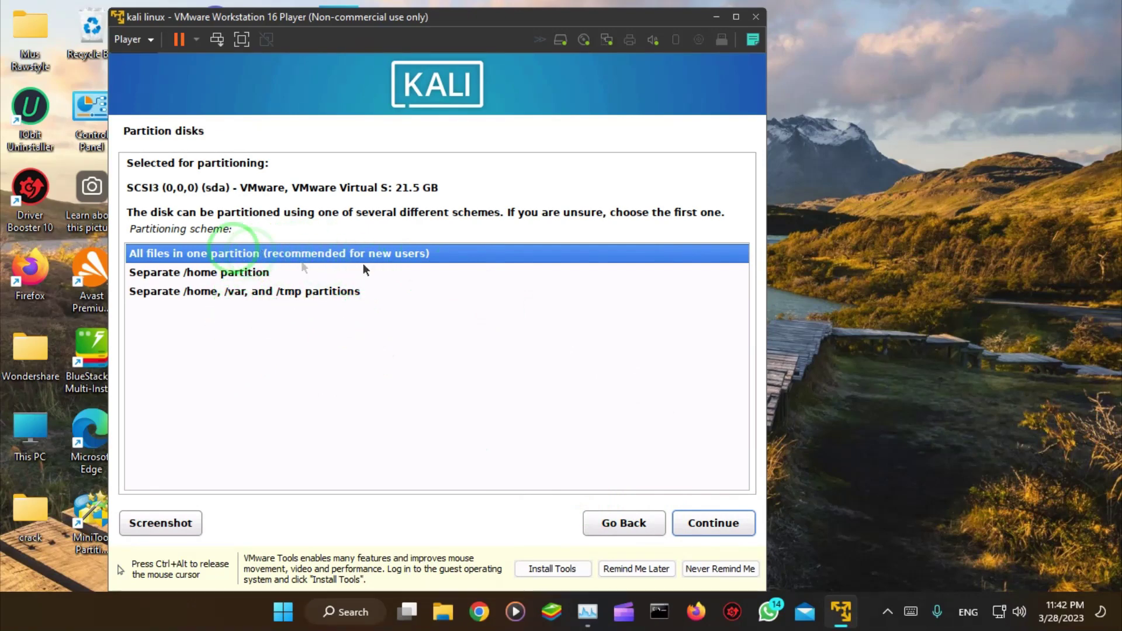
click(708, 523)
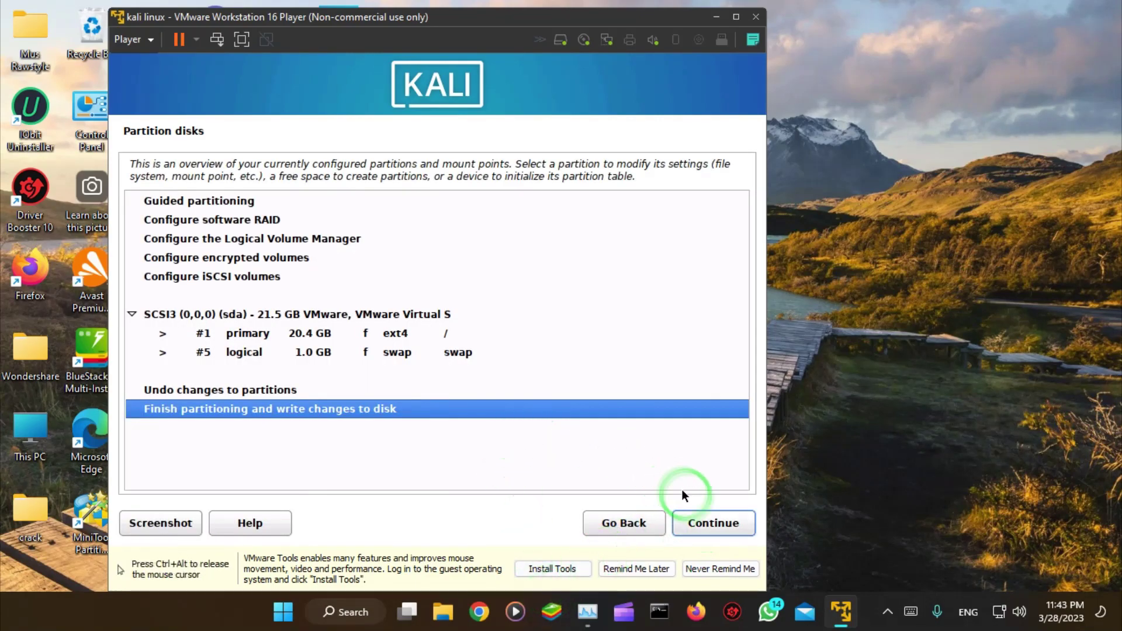
click(709, 524)
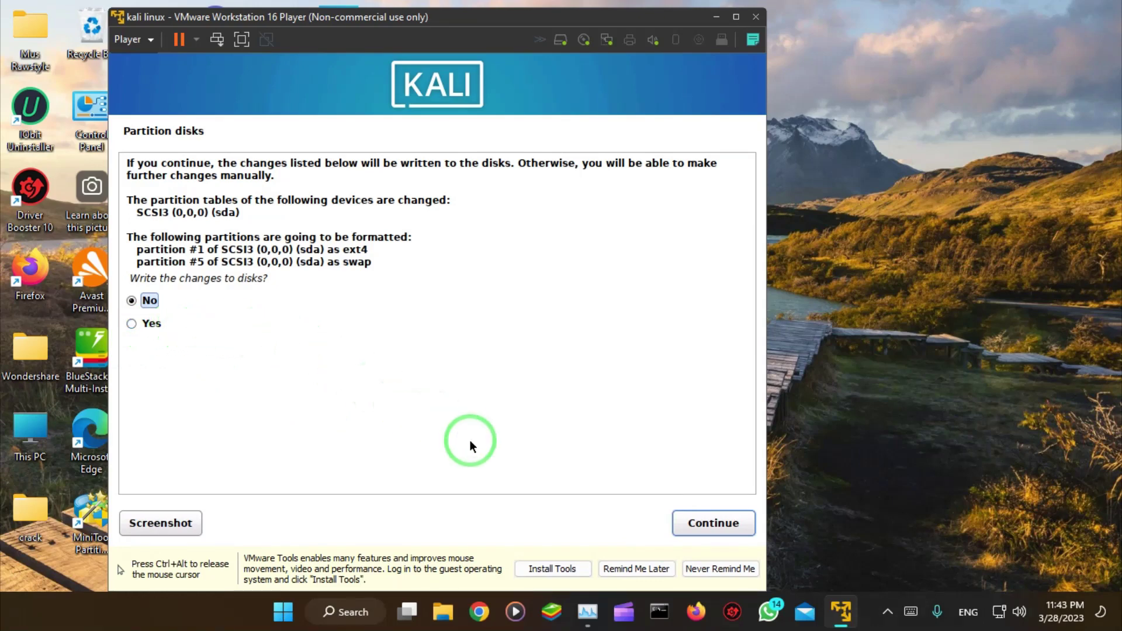
Step: Confirm writing the new partitions to disk
click(718, 527)
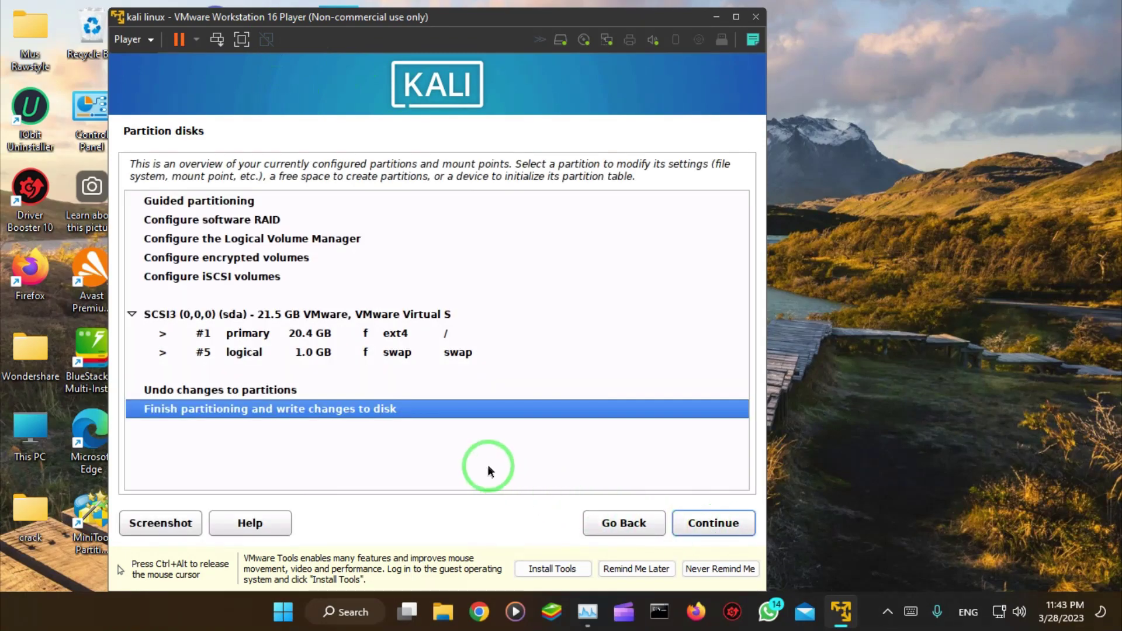
click(700, 527)
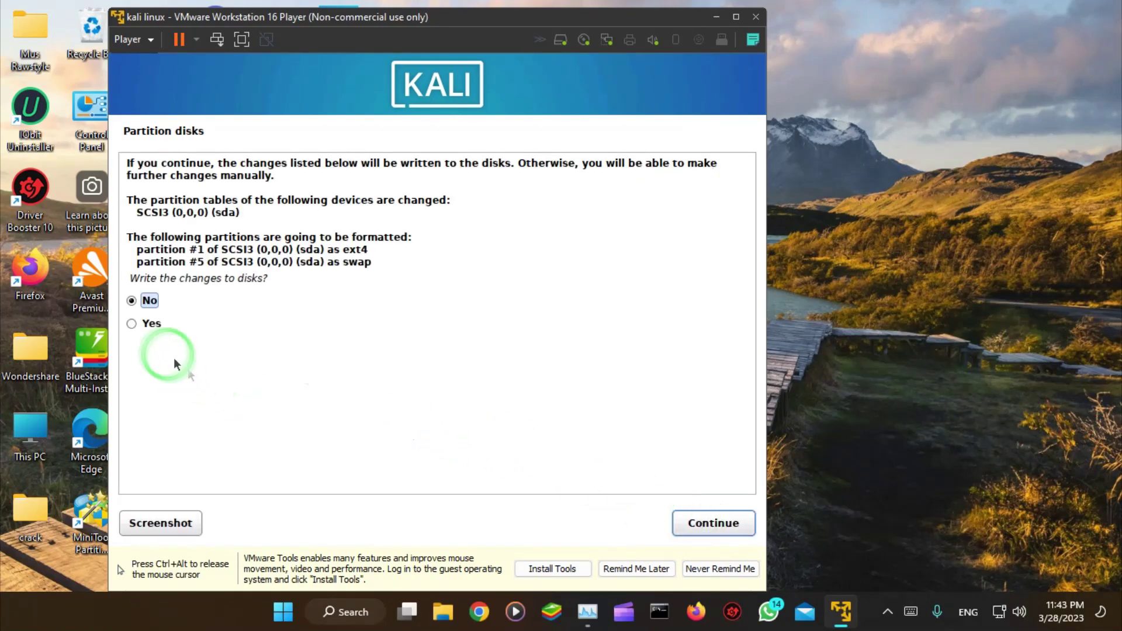
click(150, 323)
click(727, 522)
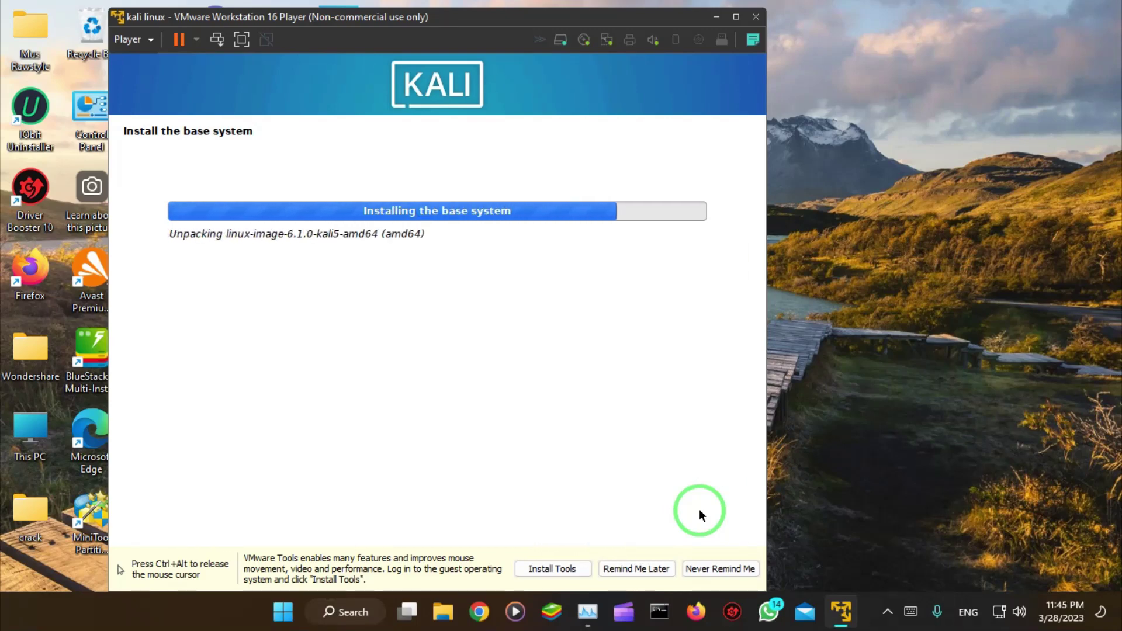
Step: Let the base system install and accept the default Kali software selection
key(ctrl+alt)
click(889, 530)
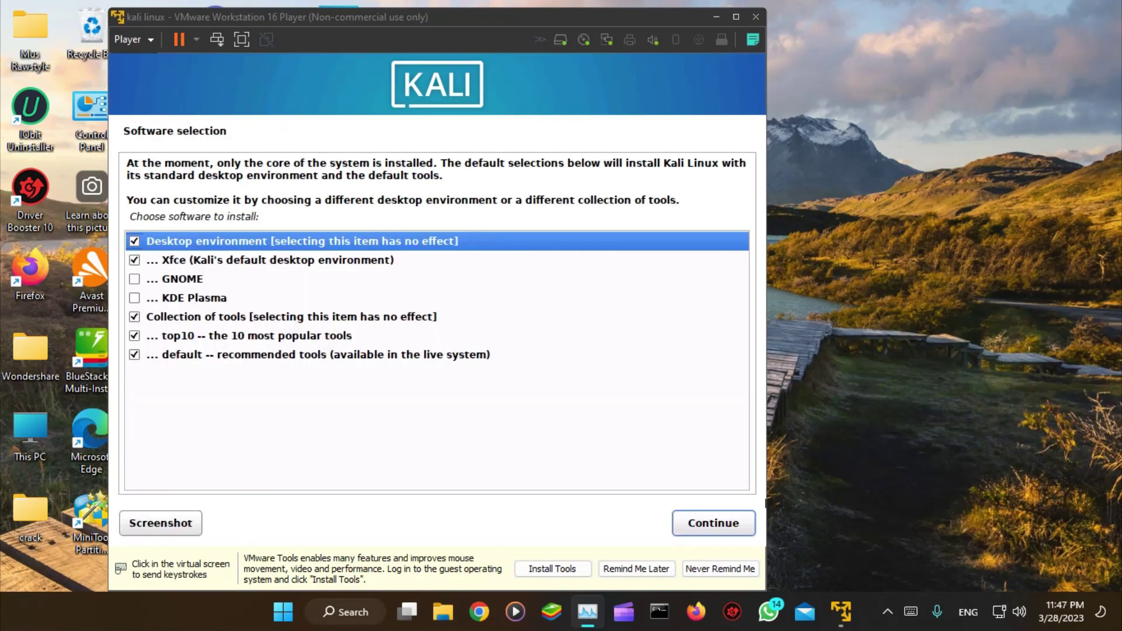
click(719, 522)
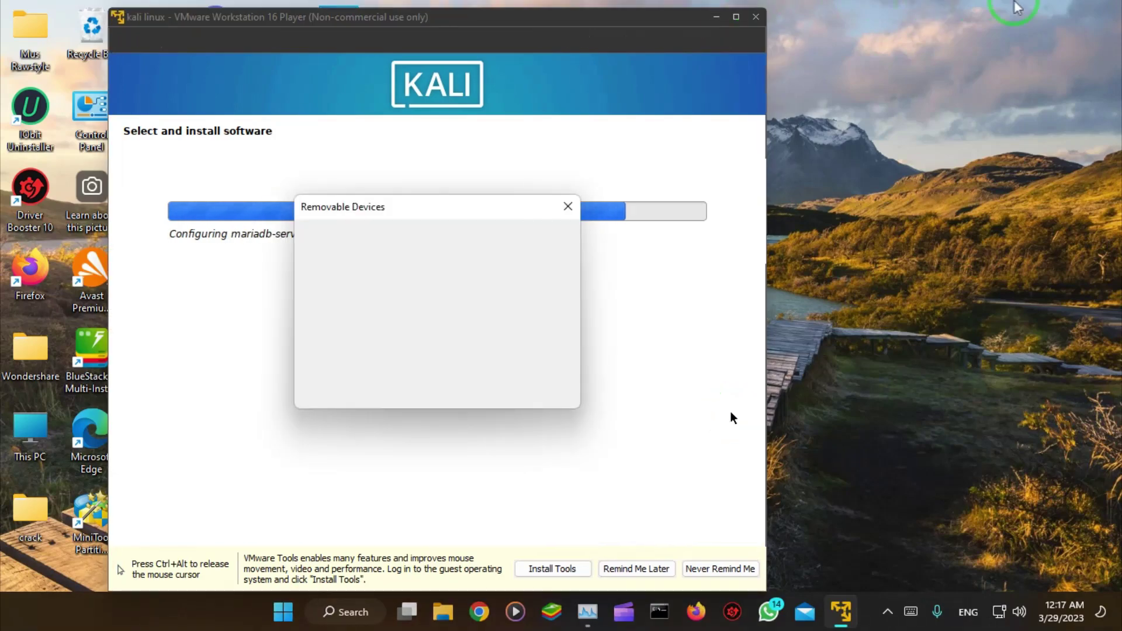
Step: Dismiss the Removable Devices notice, install GRUB on the disk, and reboot into Kali
click(568, 205)
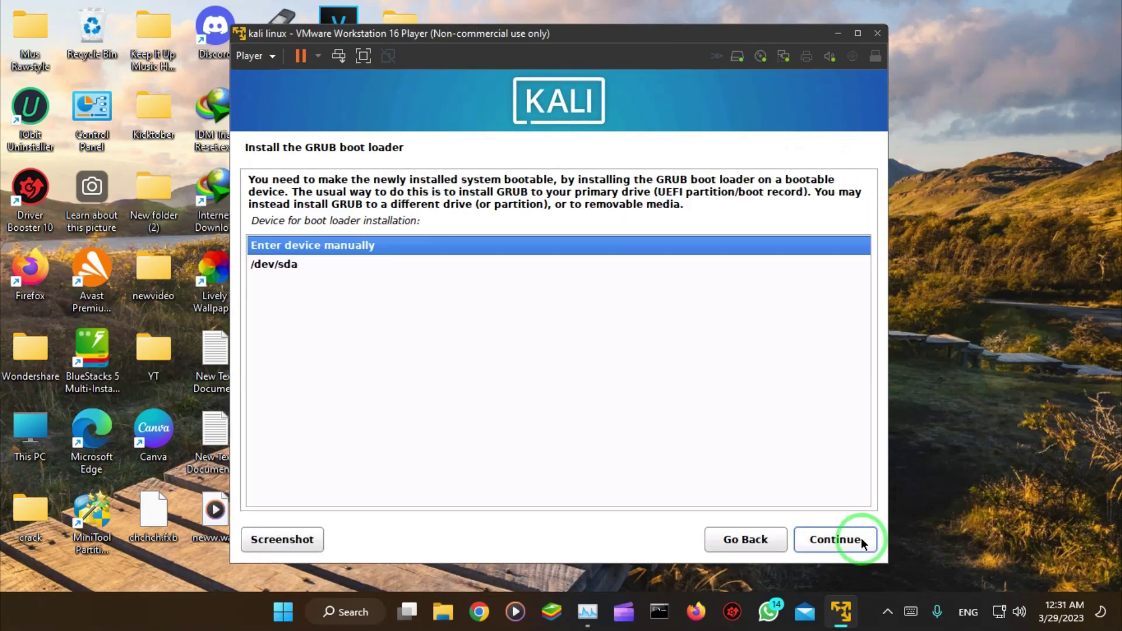
click(862, 542)
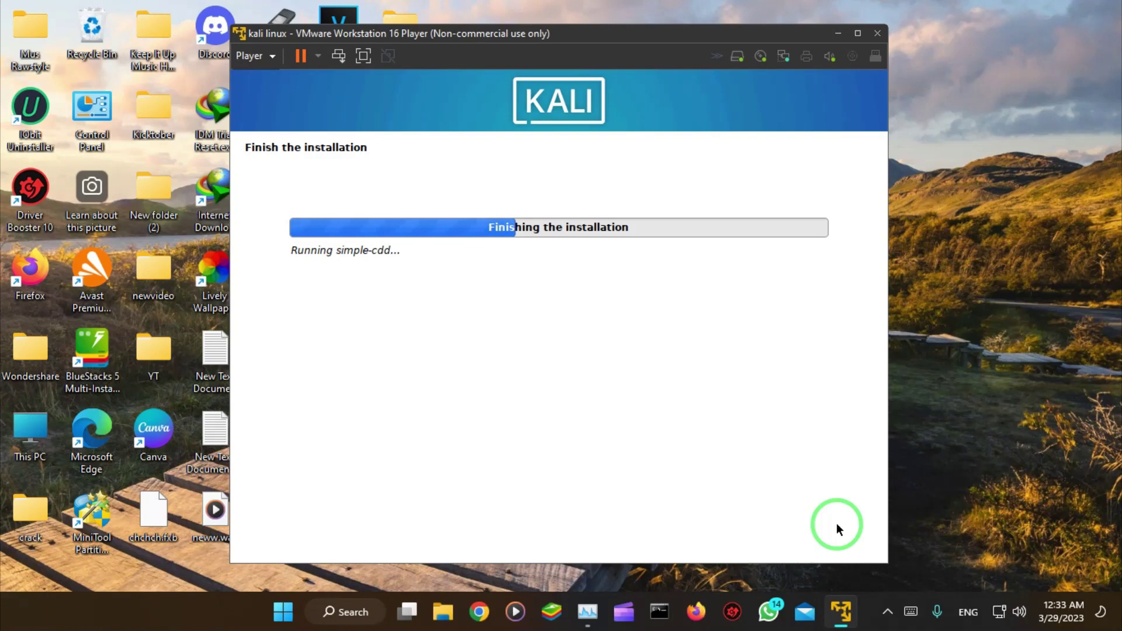
click(856, 533)
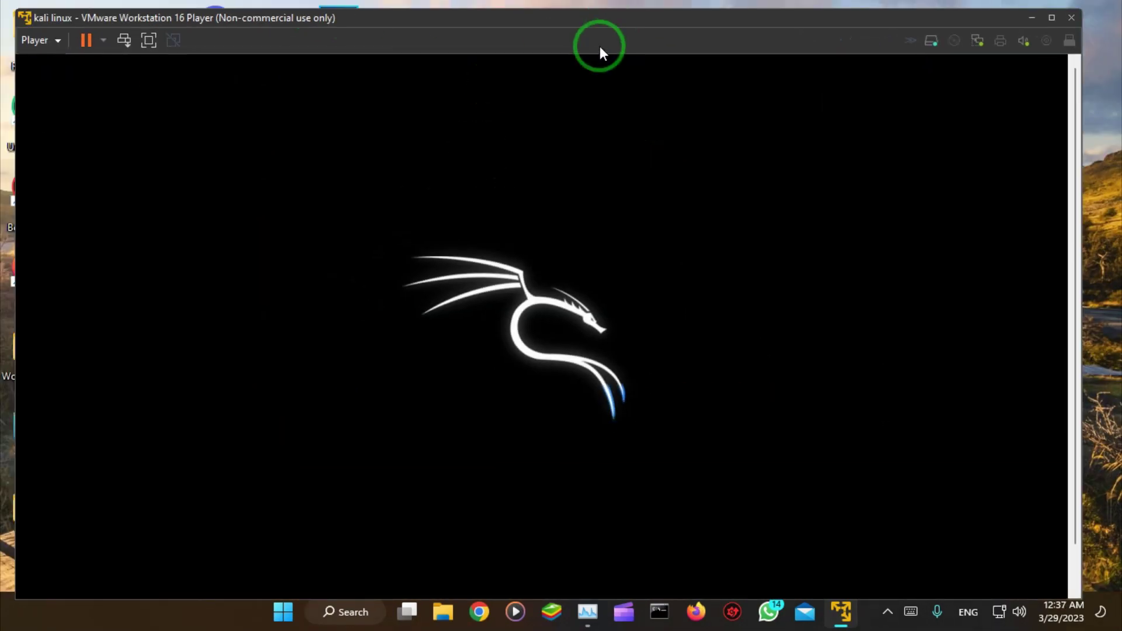
Step: Sign in at the Kali login screen with the new user's password and maximize the player window
click(1084, 475)
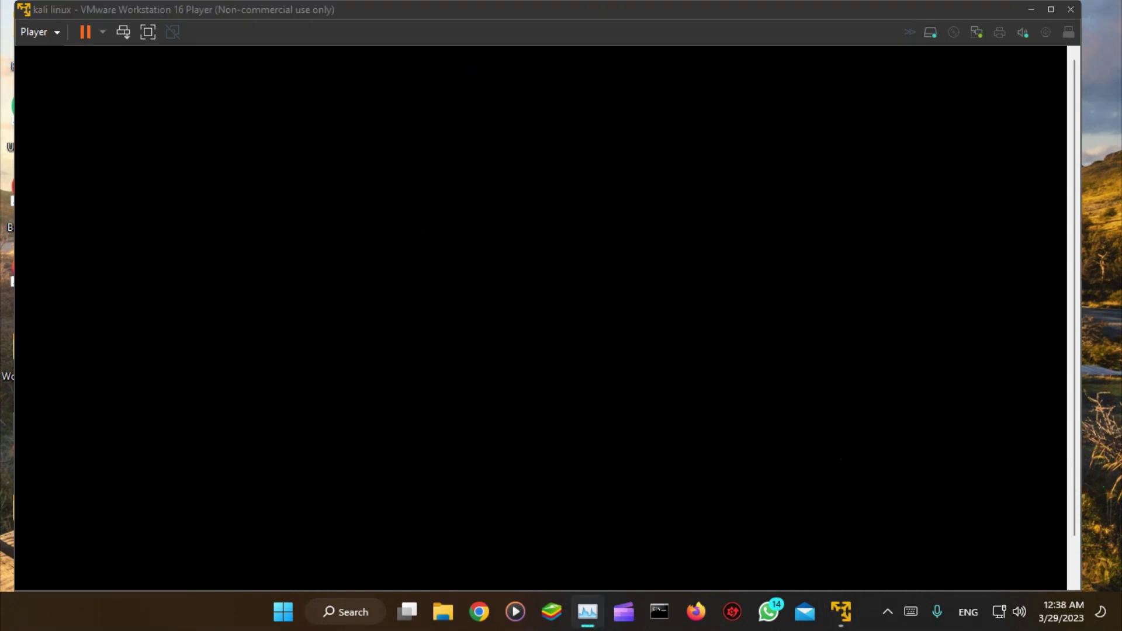
click(591, 304)
text(qwerty)
click(619, 333)
text(qwerty)
key(Return)
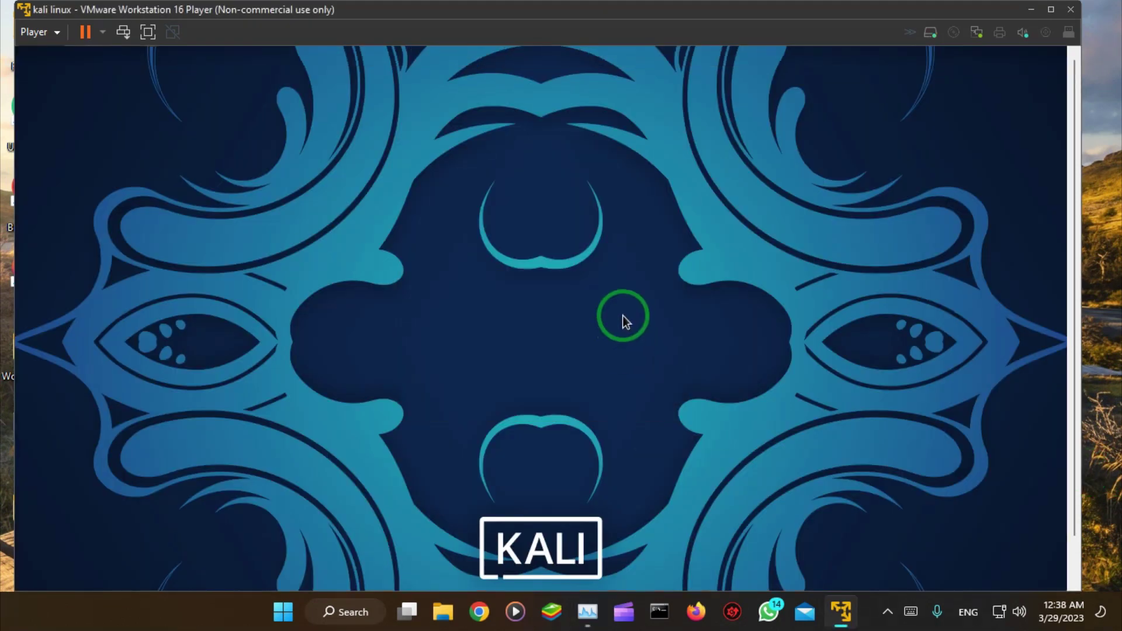
double_click(543, 22)
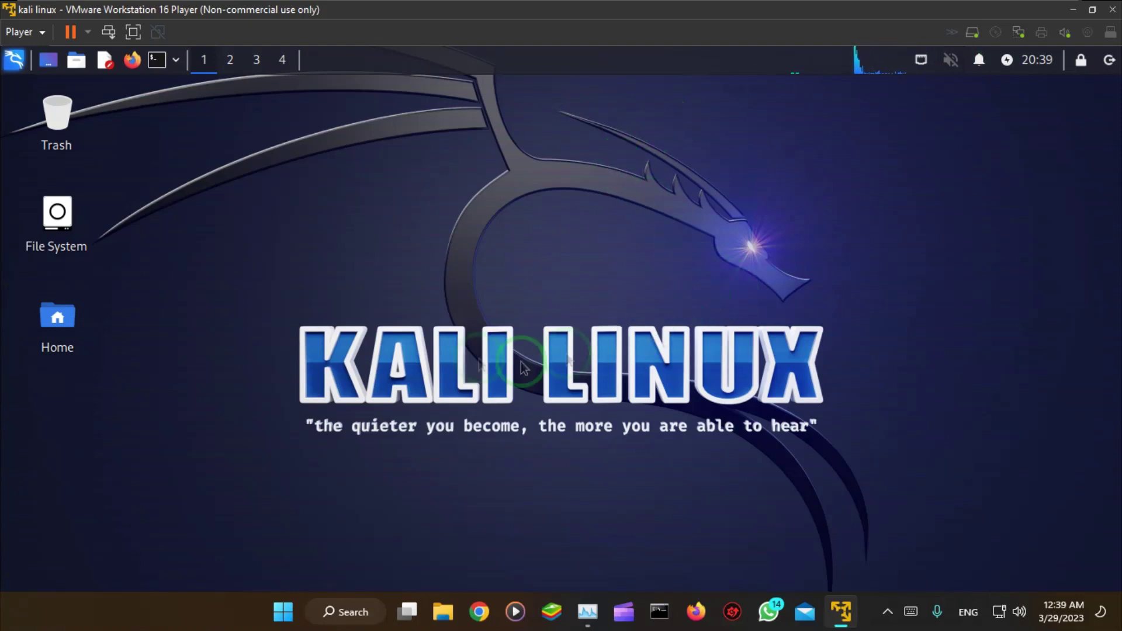
Step: Browse the Information Gathering and Vulnerability Analysis menu categories, close the menu, and restore the window size
click(12, 61)
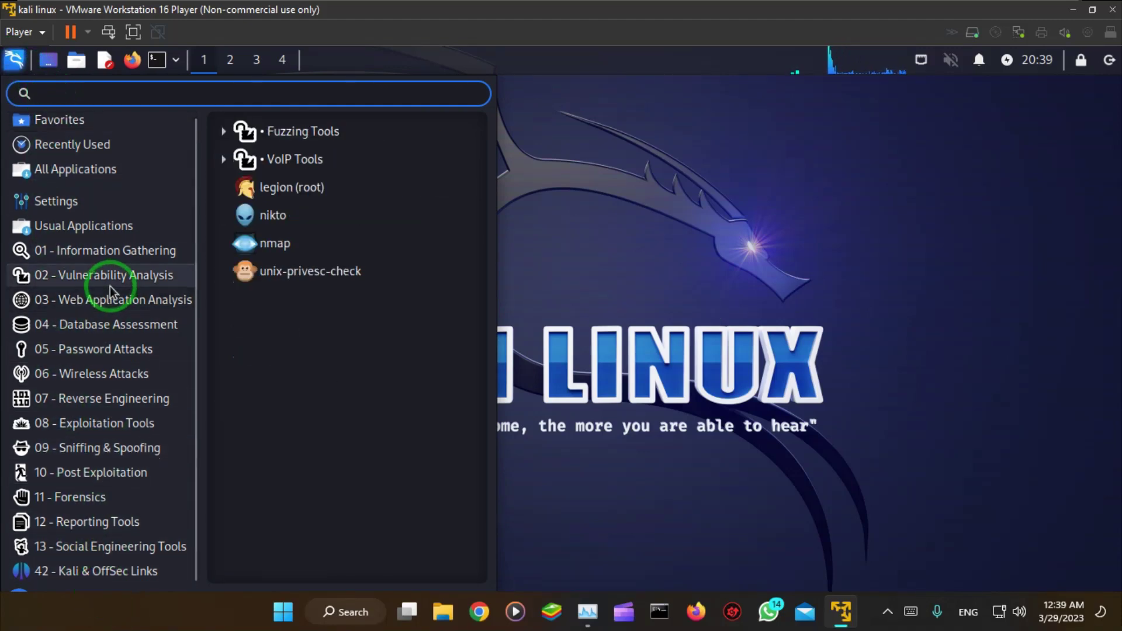
mouse_move(198, 249)
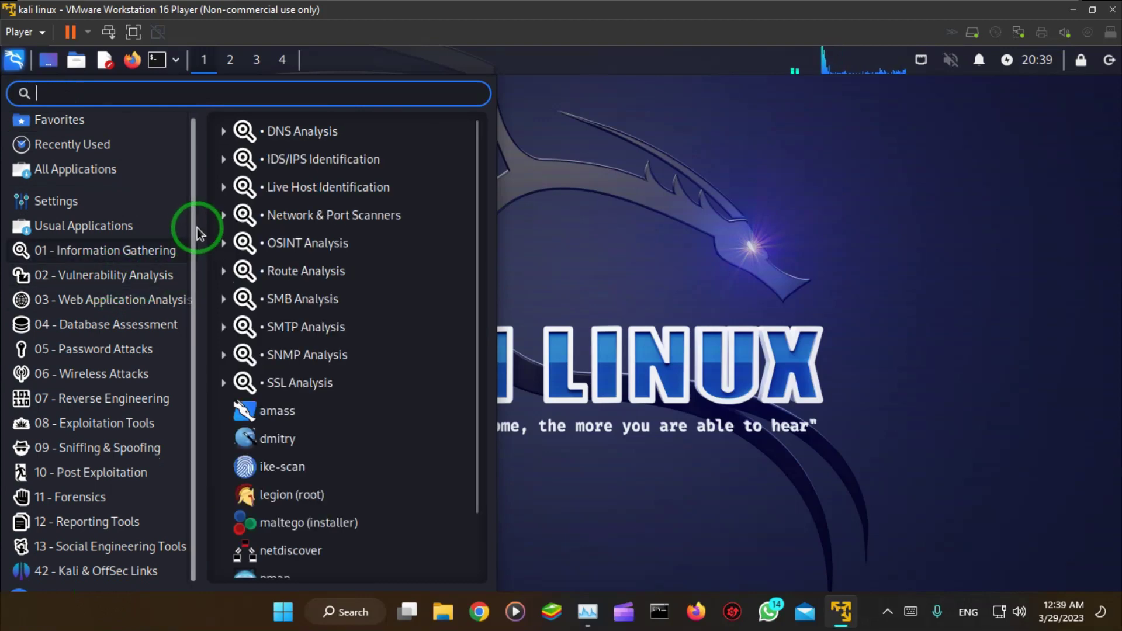
scroll(196, 295, up, 1)
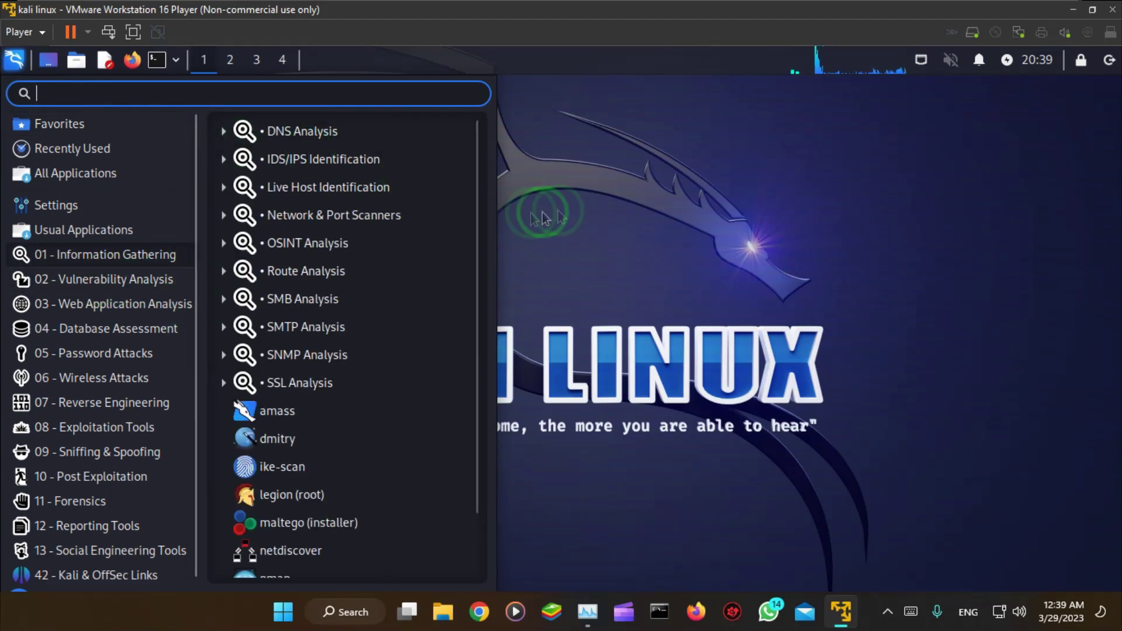
click(655, 228)
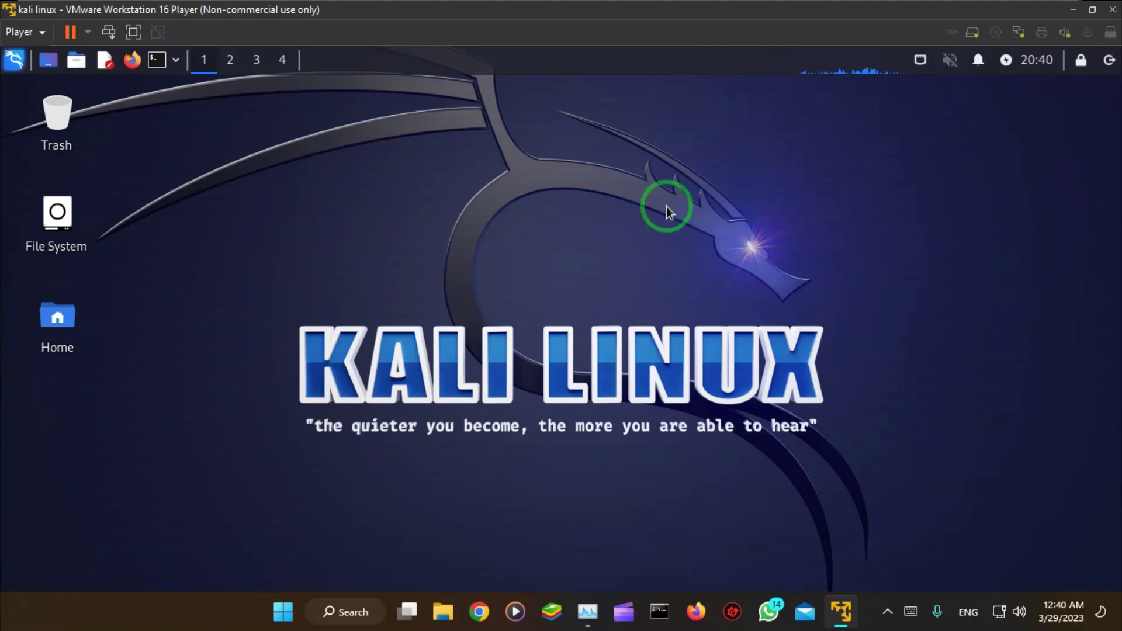
double_click(816, 15)
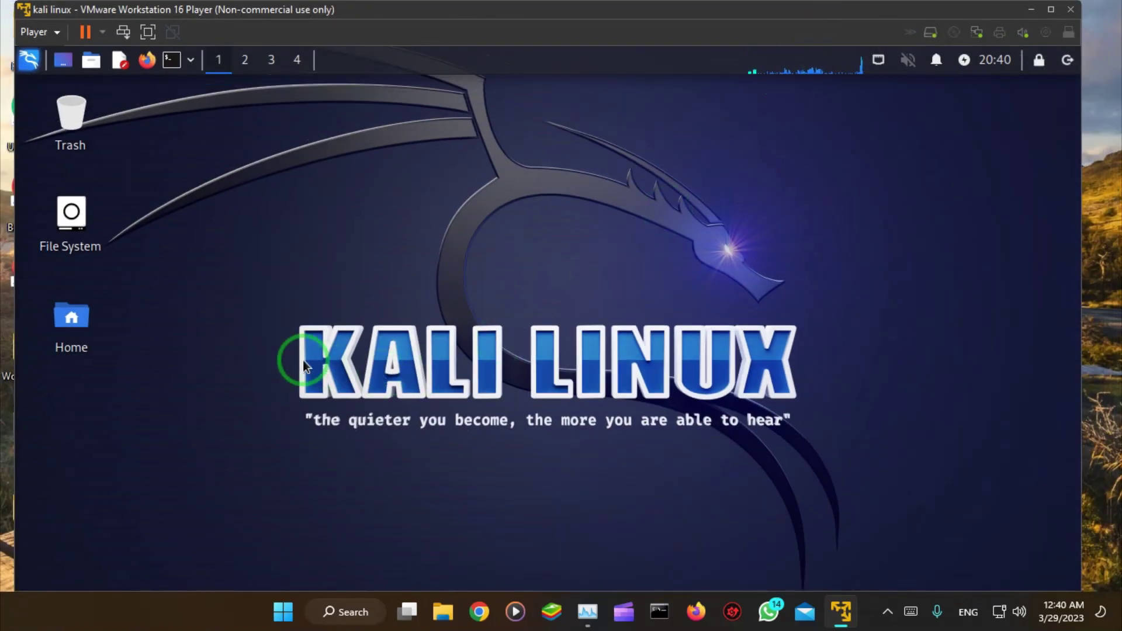